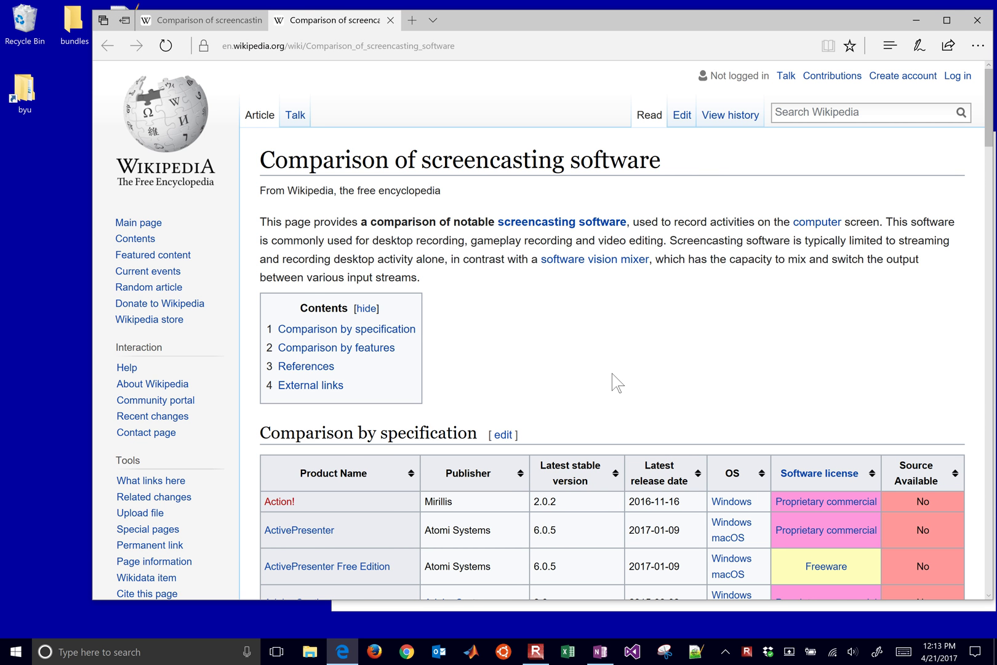
- Sort the Wikipedia specification table by operating system, scroll through it, and close the duplicate tab
scroll(612, 373, "down", 5)
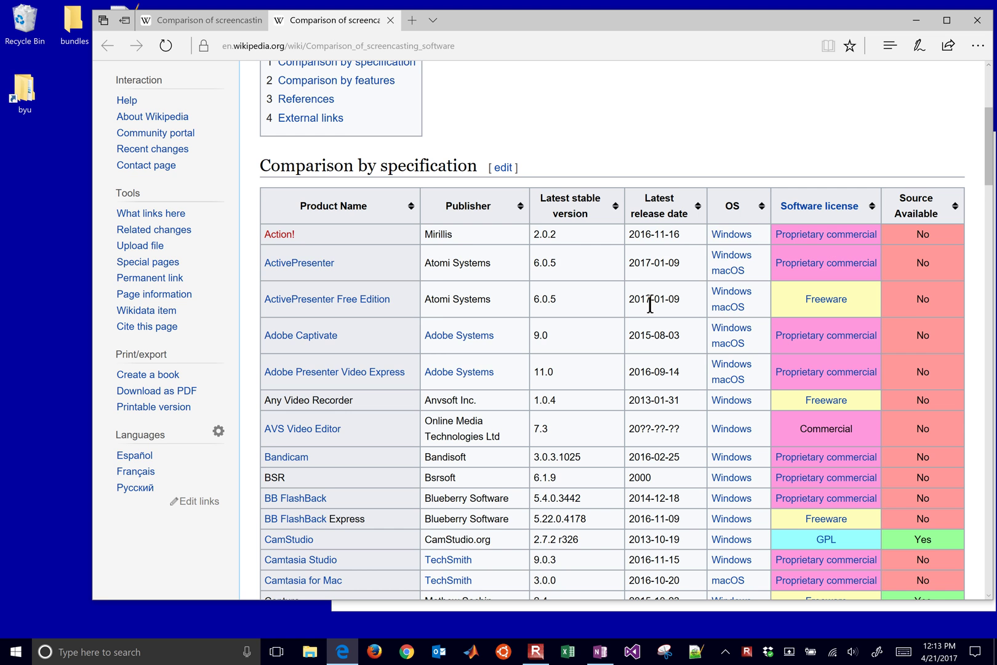
left_click(764, 207)
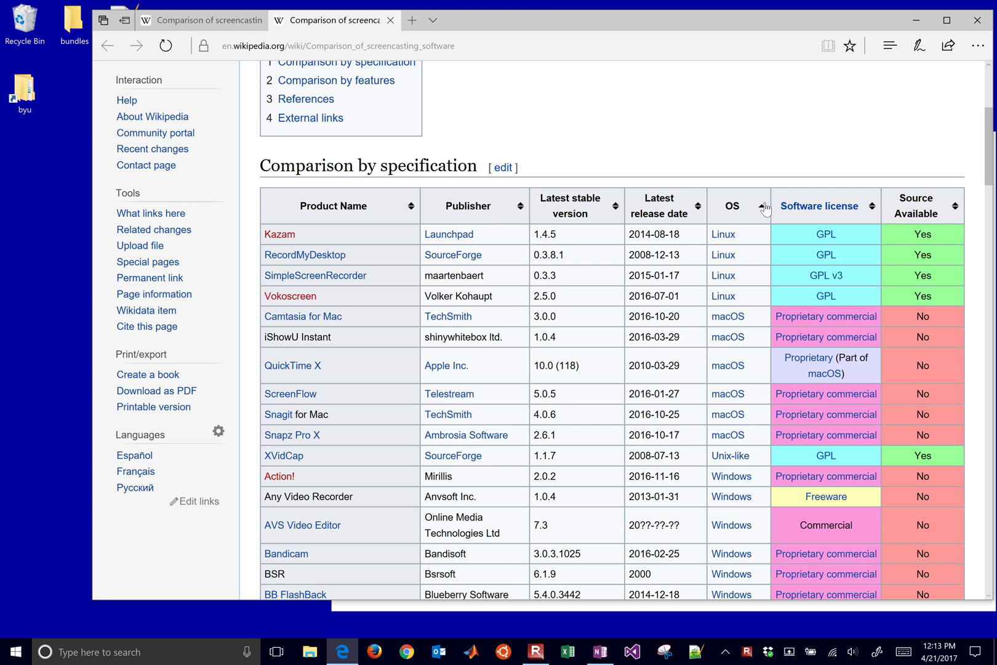
scroll(730, 338, "down", 4)
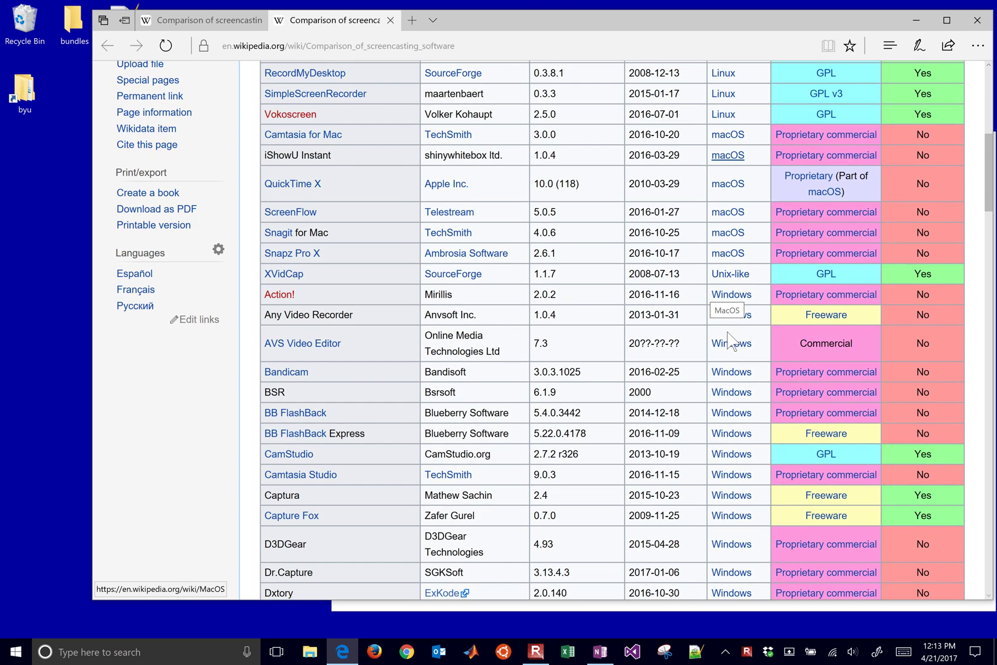
scroll(729, 339, "down", 3)
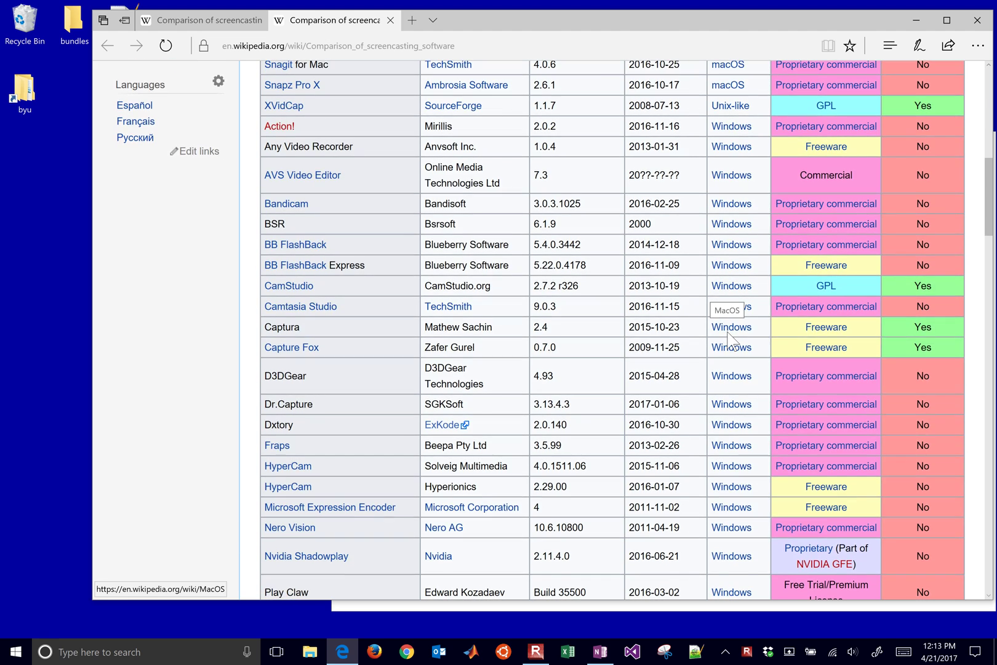
scroll(730, 339, "down", 13)
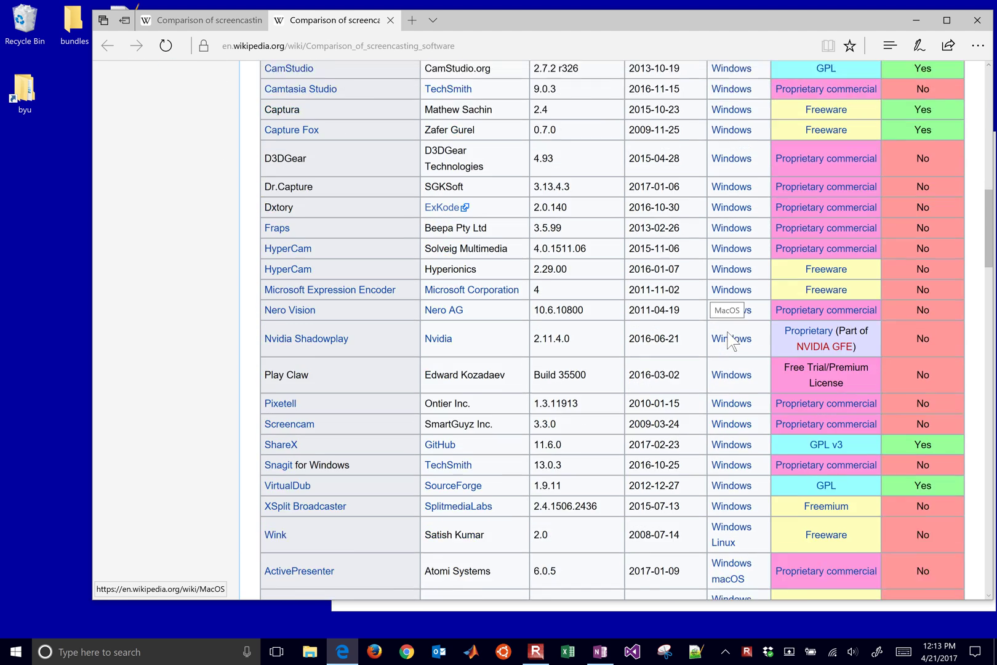
scroll(731, 340, "down", 8)
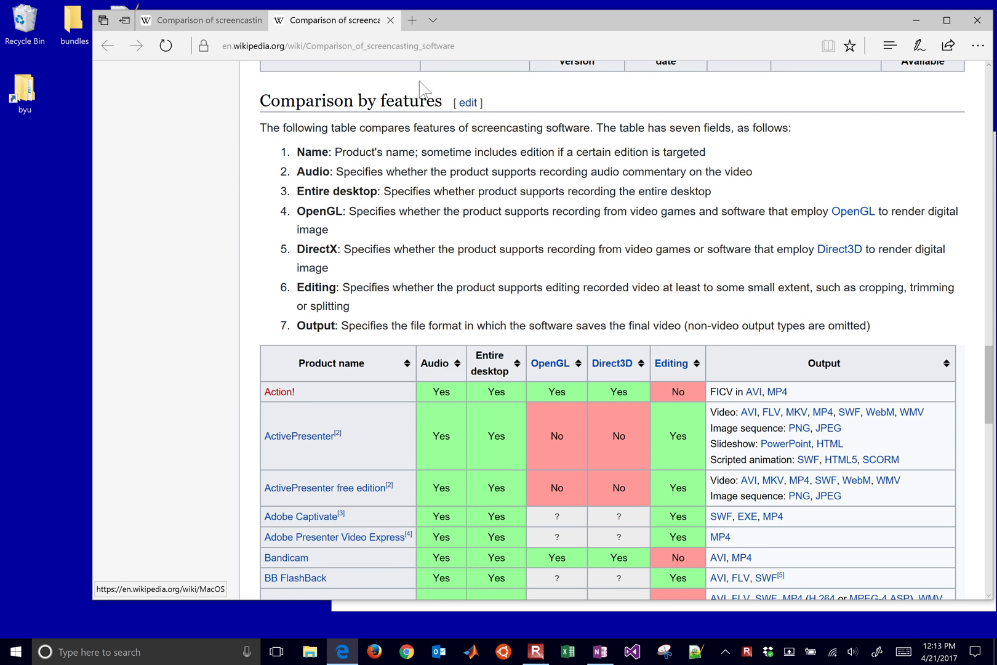
left_click(391, 21)
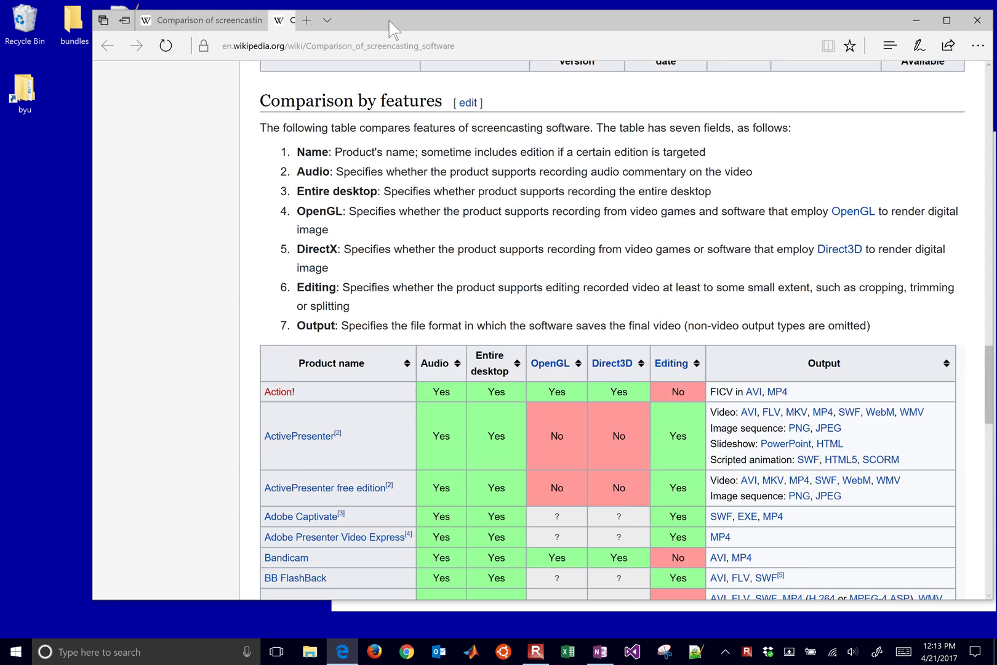
- Close Edge and bring up Display settings to review the 200% scale and 3000 × 2000 resolution
left_click(257, 20)
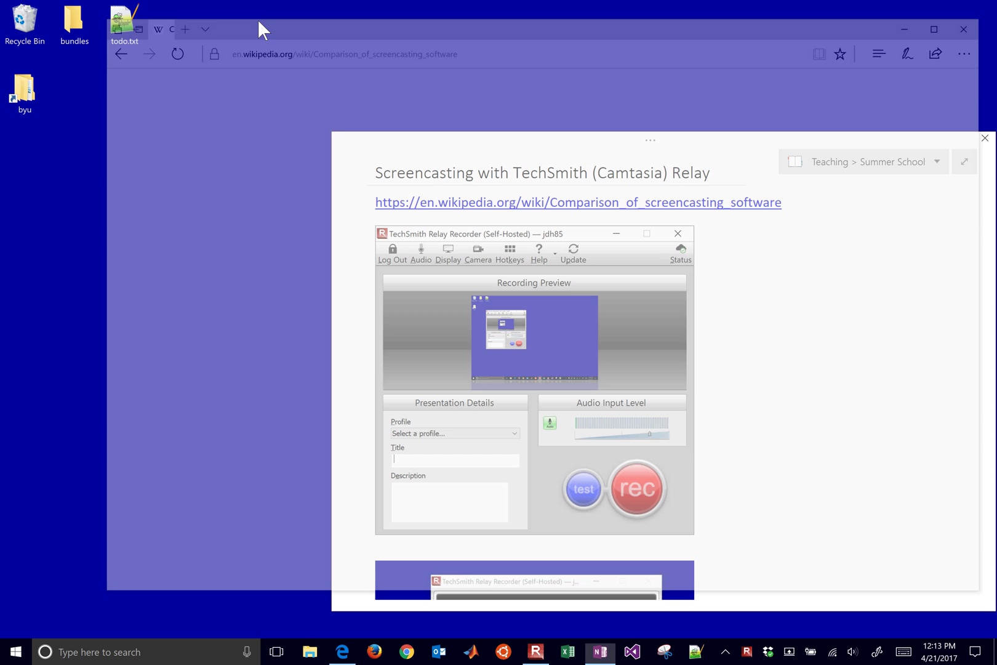
right_click(212, 188)
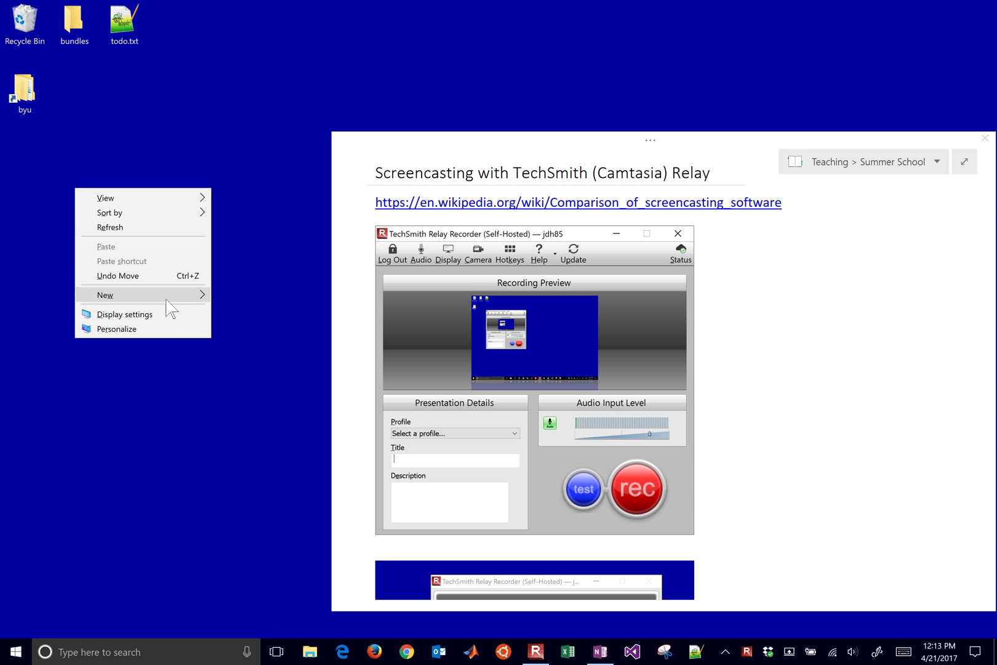
left_click(162, 317)
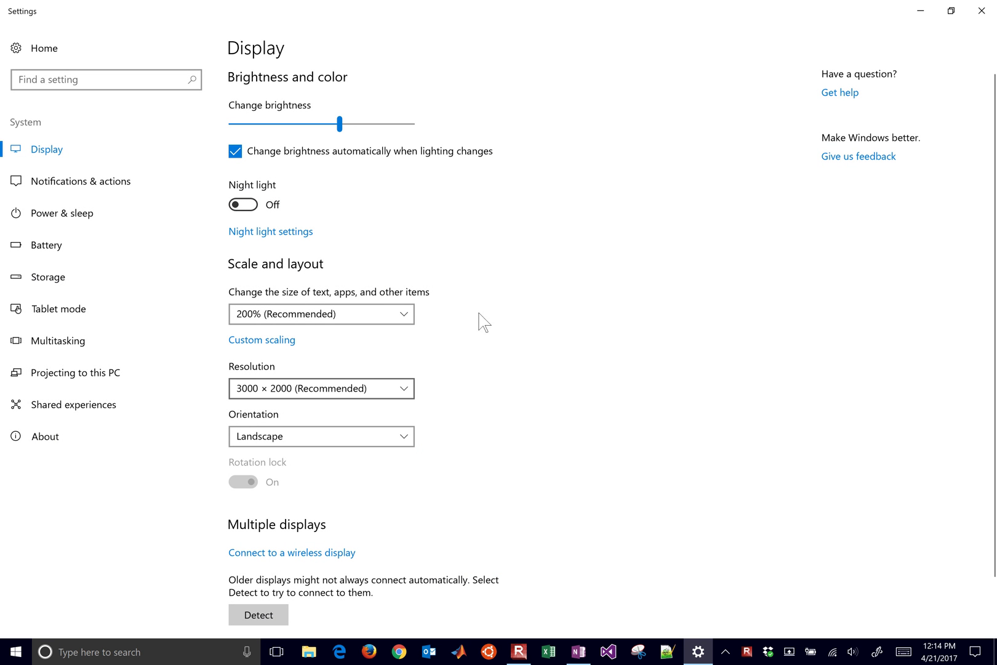
- Close Settings, then circle the rec button in red ink with an arrow pointing at it
left_click(981, 12)
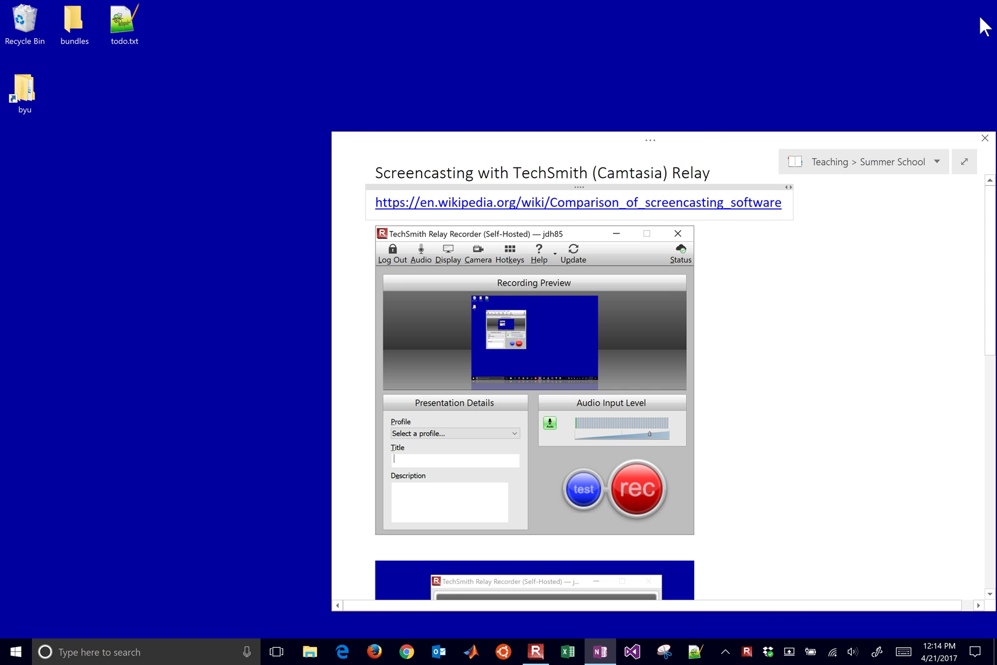
left_click(686, 79)
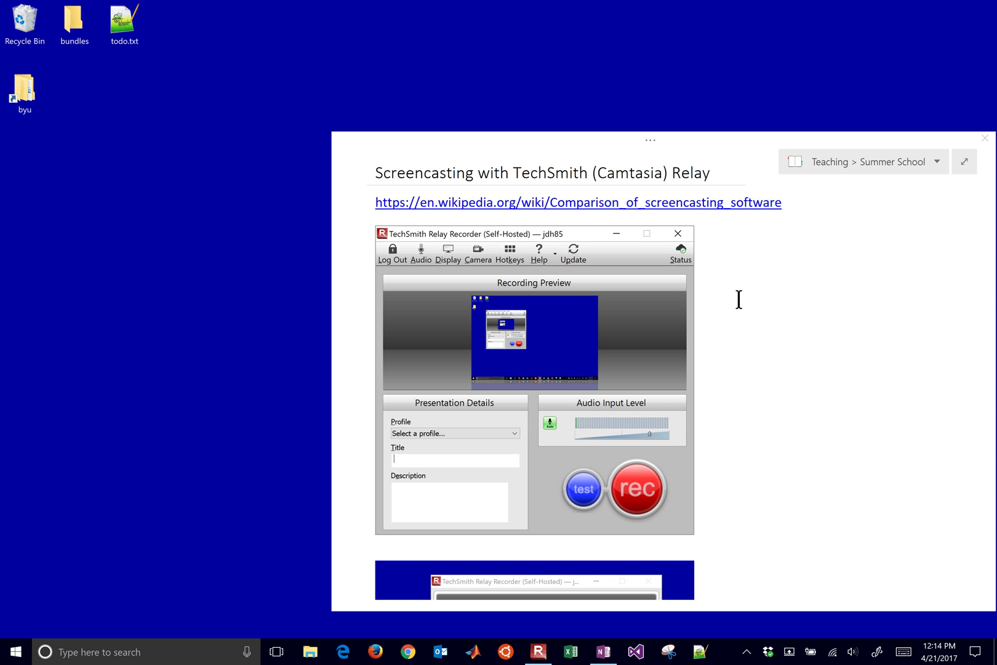
scroll(738, 299, "down", 2)
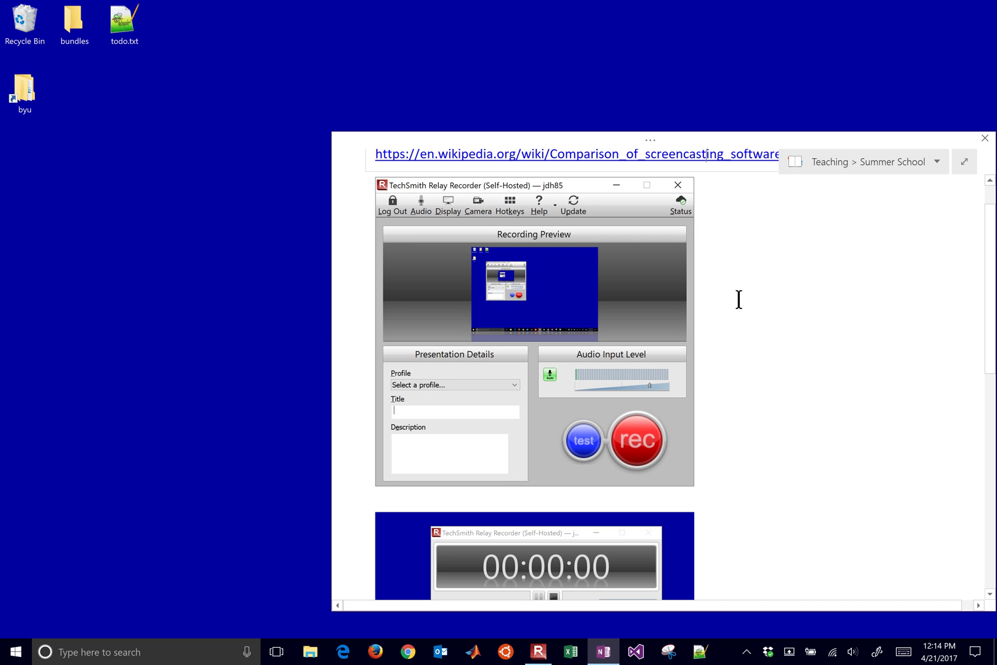
mouse_move(600, 414)
left_mouse_down()
mouse_move(628, 395)
mouse_move(662, 477)
mouse_move(598, 409)
left_mouse_up()
left_click_drag(763, 351, 691, 399)
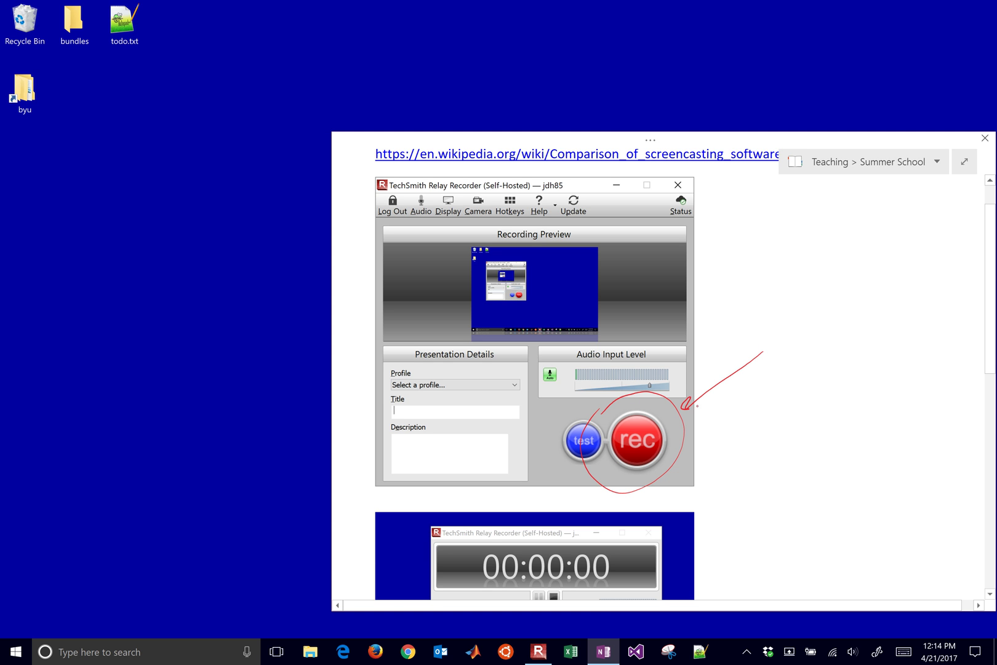
- Circle the recording timer window screenshot and its minimize control in red ink
scroll(663, 369, "down", 5)
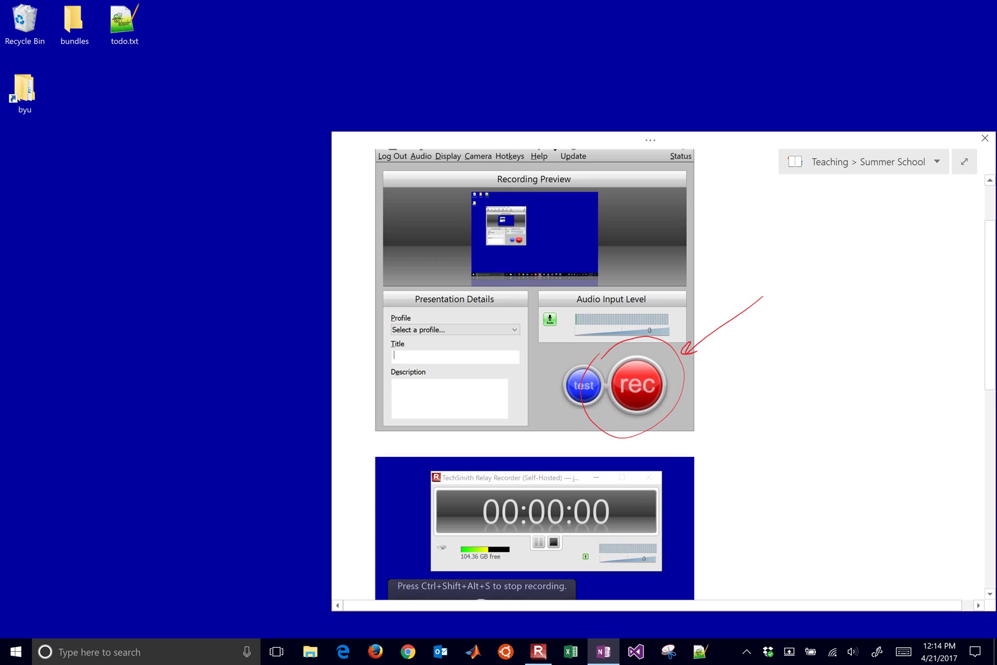
mouse_move(409, 354)
left_mouse_down()
mouse_move(537, 330)
mouse_move(689, 354)
mouse_move(714, 407)
mouse_move(651, 455)
mouse_move(588, 468)
mouse_move(439, 458)
mouse_move(392, 414)
mouse_move(422, 350)
left_mouse_up()
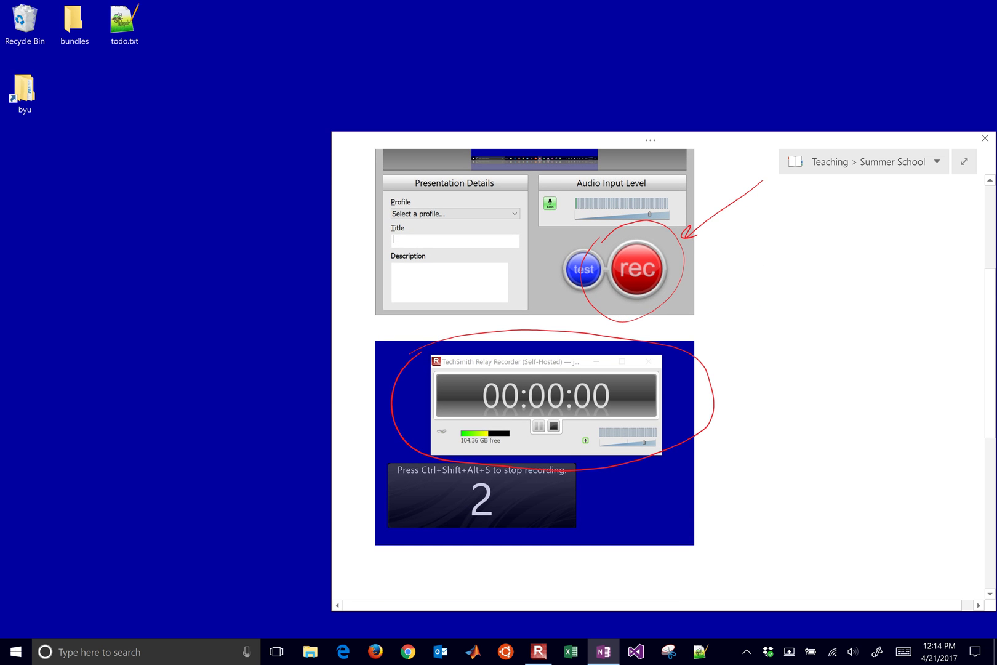
left_click_drag(590, 349, 585, 357)
- Circle the countdown, arrow to it, and handwrite '3, 2, 1' beside it
mouse_move(477, 467)
left_mouse_down()
mouse_move(452, 523)
mouse_move(445, 484)
left_mouse_up()
mouse_move(533, 510)
left_mouse_down()
mouse_move(625, 500)
mouse_move(554, 513)
left_mouse_up()
mouse_move(639, 484)
left_mouse_down()
mouse_move(664, 483)
mouse_move(645, 513)
left_mouse_up()
left_click_drag(680, 518, 676, 533)
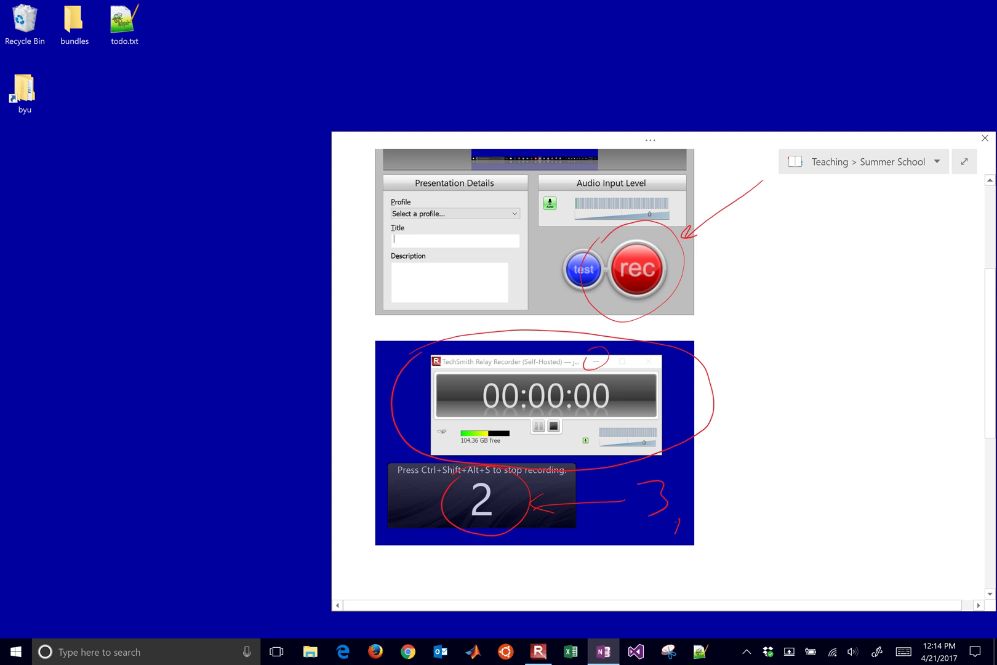
left_click(713, 500)
left_click_drag(699, 488, 722, 502)
left_click_drag(746, 503, 740, 521)
left_click_drag(777, 461, 778, 493)
scroll(534, 369, "down", 5)
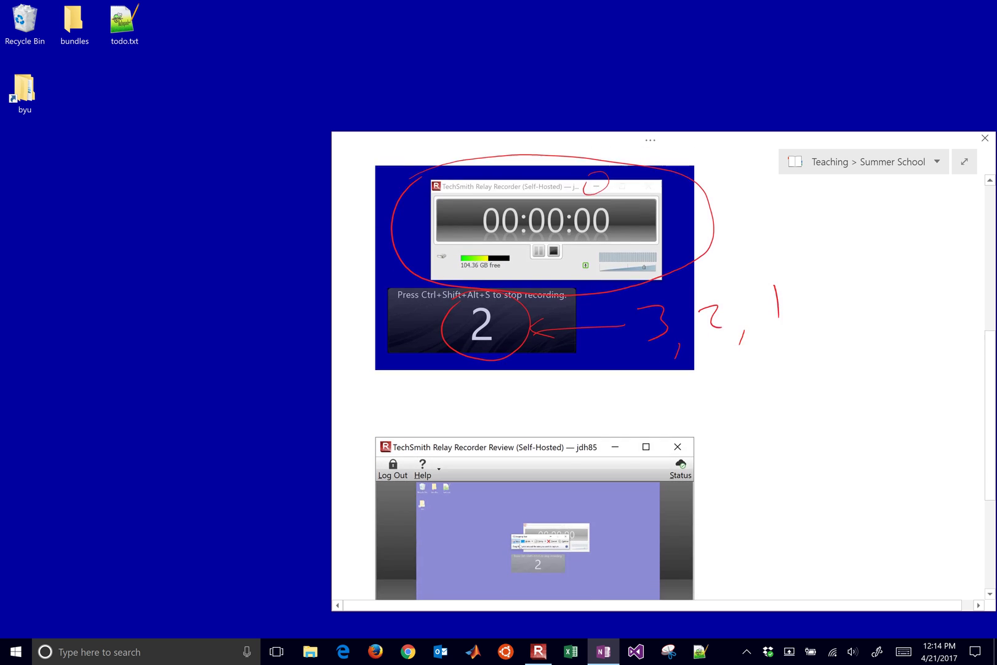
scroll(535, 369, "up", 2)
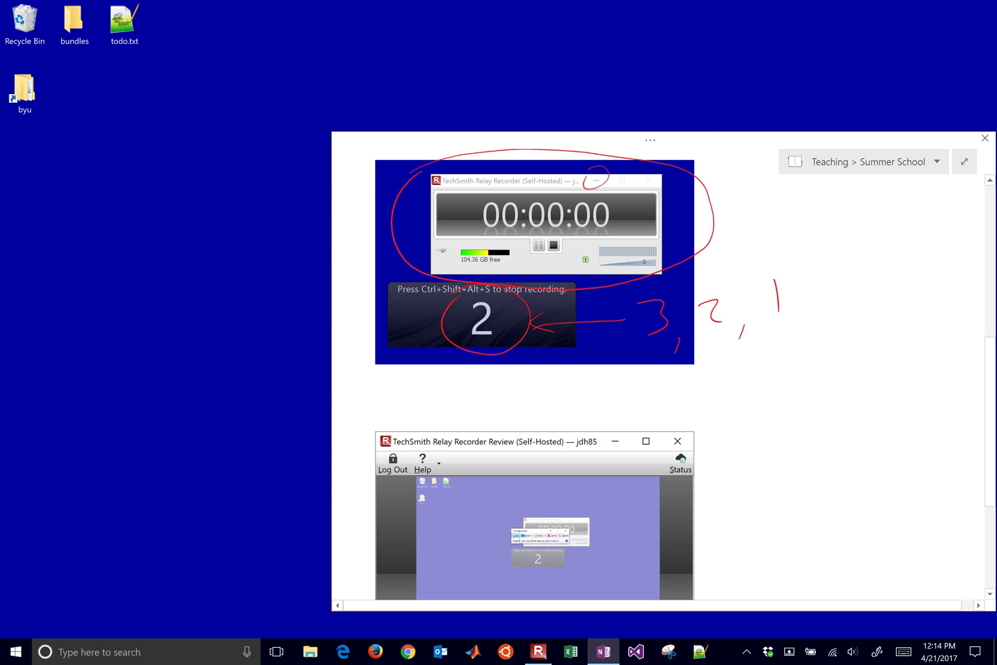
scroll(534, 370, "up", 6)
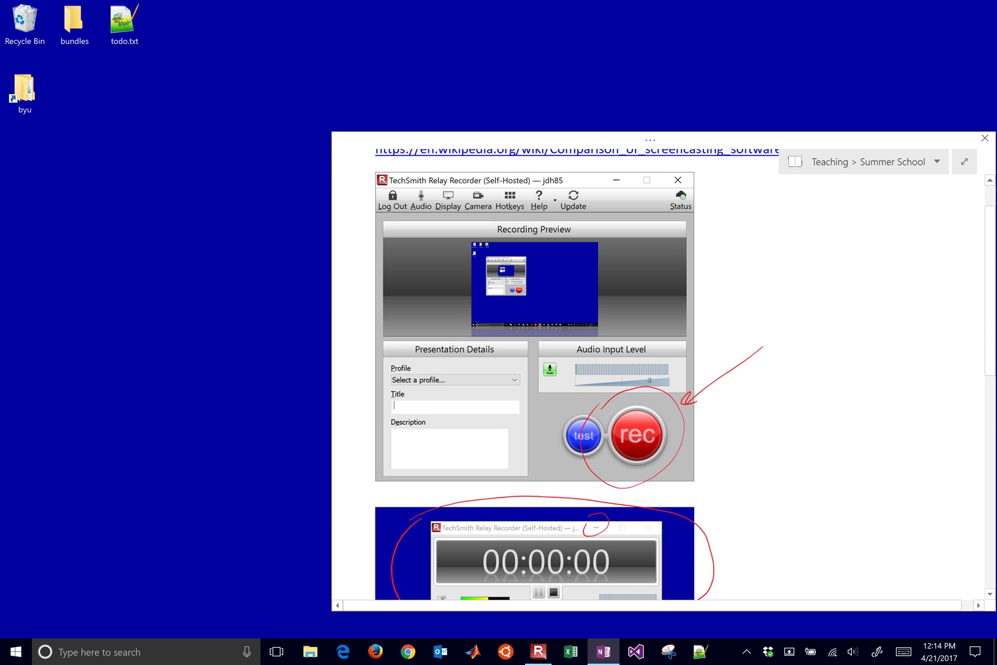
- Circle Hotkeys, arrow the signed-in account name, and add a red stroke near the 00:00:00 timer
mouse_move(530, 177)
left_mouse_down()
mouse_move(527, 215)
mouse_move(502, 182)
left_mouse_up()
left_click_drag(607, 164, 536, 183)
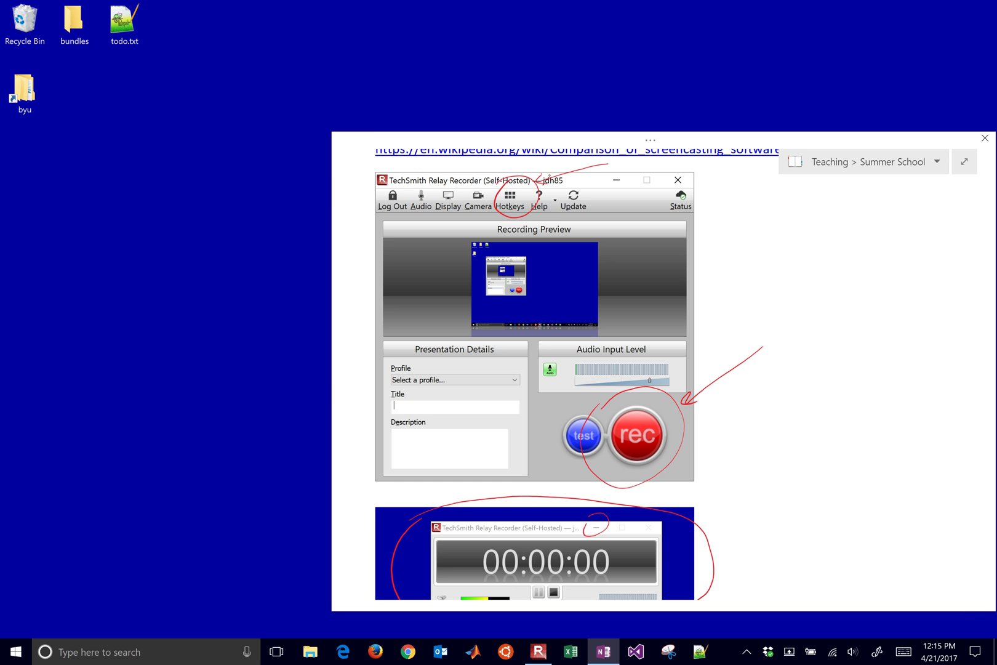
scroll(665, 372, "down", 5)
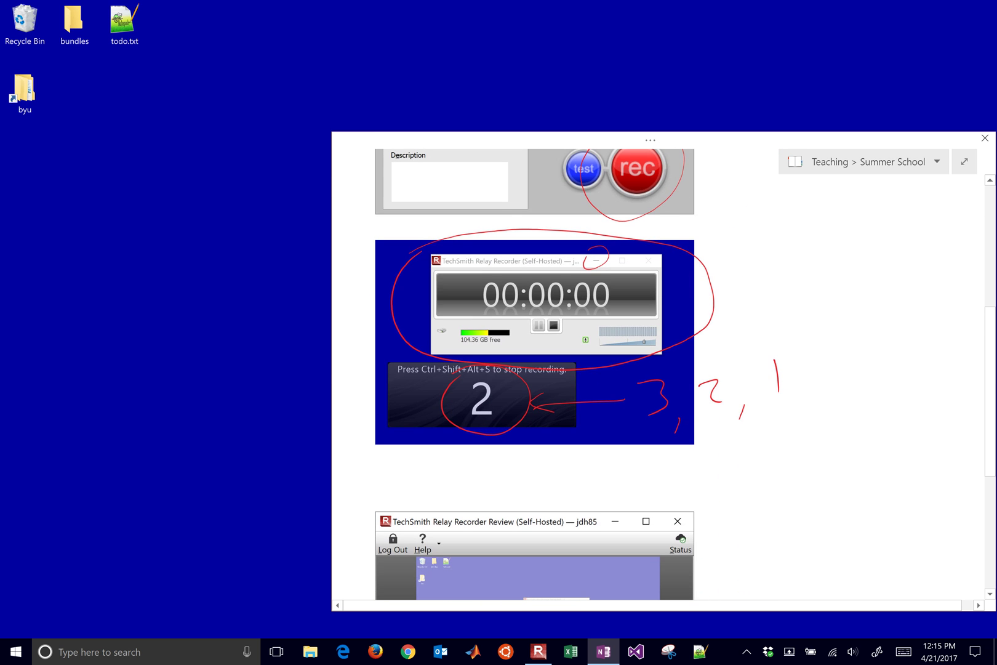
left_click_drag(614, 303, 810, 272)
scroll(665, 372, "down", 6)
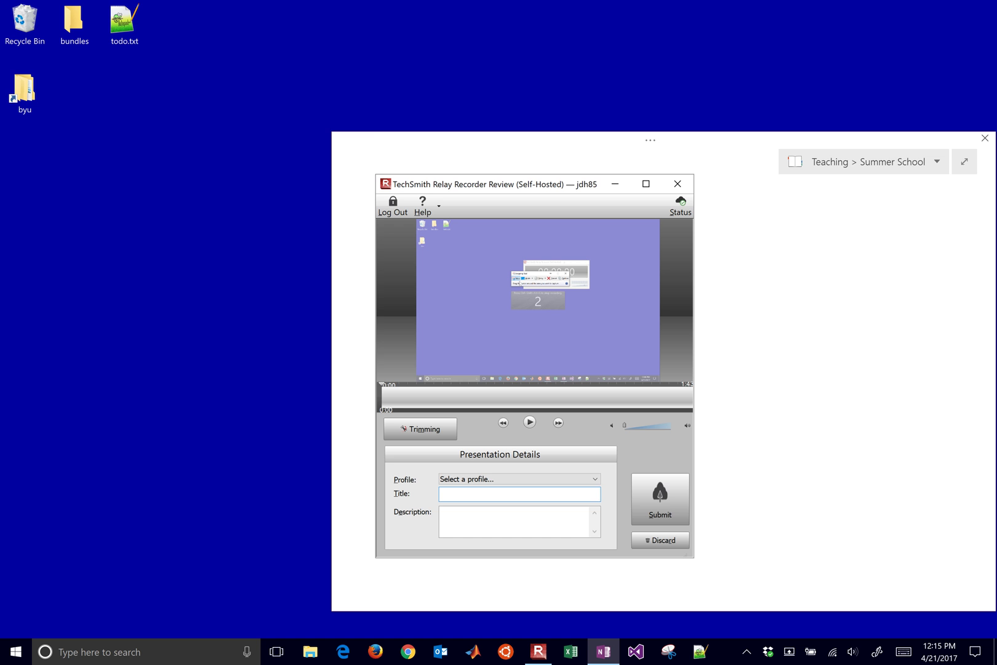
- Mark the Relay Recorder Review screenshot: arrow and outline Submit, and circle the Profile row
mouse_move(367, 166)
left_mouse_down()
mouse_move(697, 160)
mouse_move(719, 210)
mouse_move(719, 517)
mouse_move(692, 580)
mouse_move(463, 581)
mouse_move(364, 570)
mouse_move(351, 486)
mouse_move(353, 220)
mouse_move(399, 157)
mouse_move(373, 169)
left_mouse_up()
left_click_drag(782, 452, 694, 491)
left_click_drag(696, 491, 715, 491)
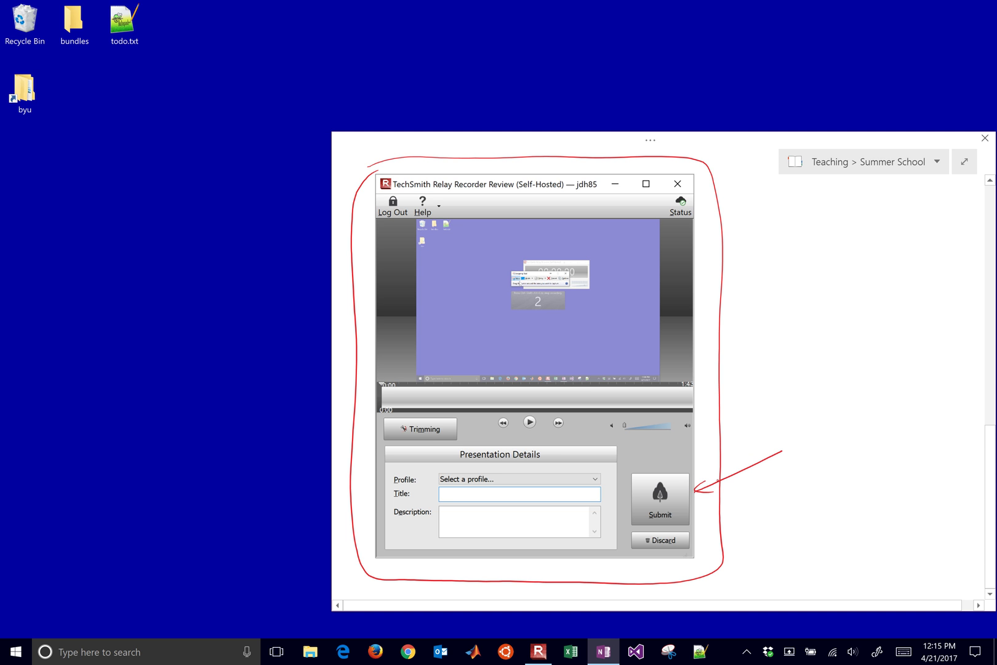
mouse_move(384, 469)
left_mouse_down()
mouse_move(612, 466)
mouse_move(589, 489)
mouse_move(373, 479)
left_mouse_up()
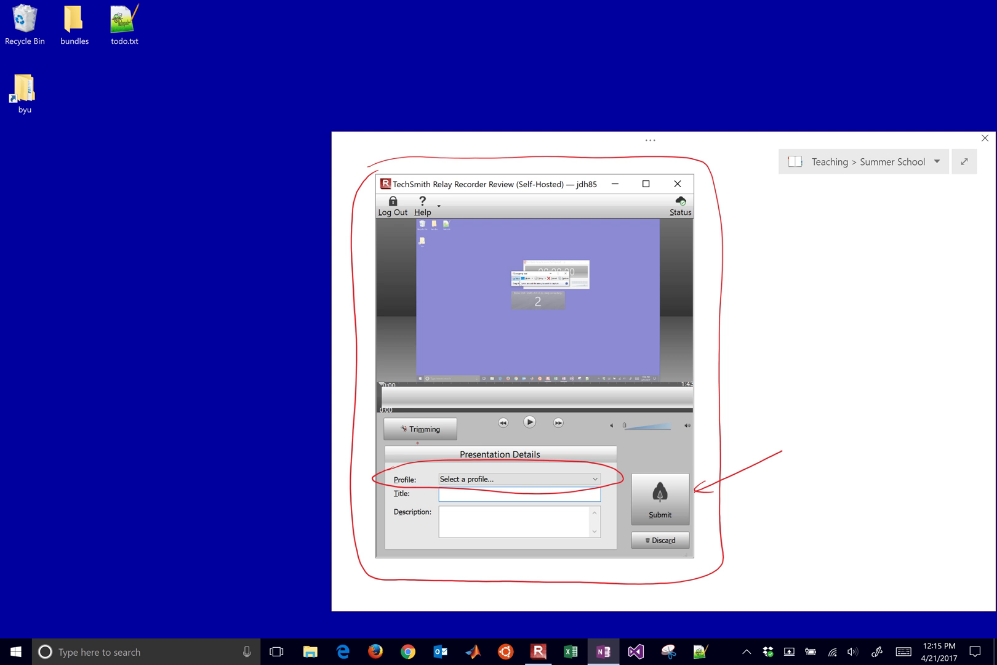
mouse_move(608, 454)
left_mouse_down()
mouse_move(691, 440)
mouse_move(715, 548)
mouse_move(638, 580)
mouse_move(609, 561)
mouse_move(606, 443)
left_mouse_up()
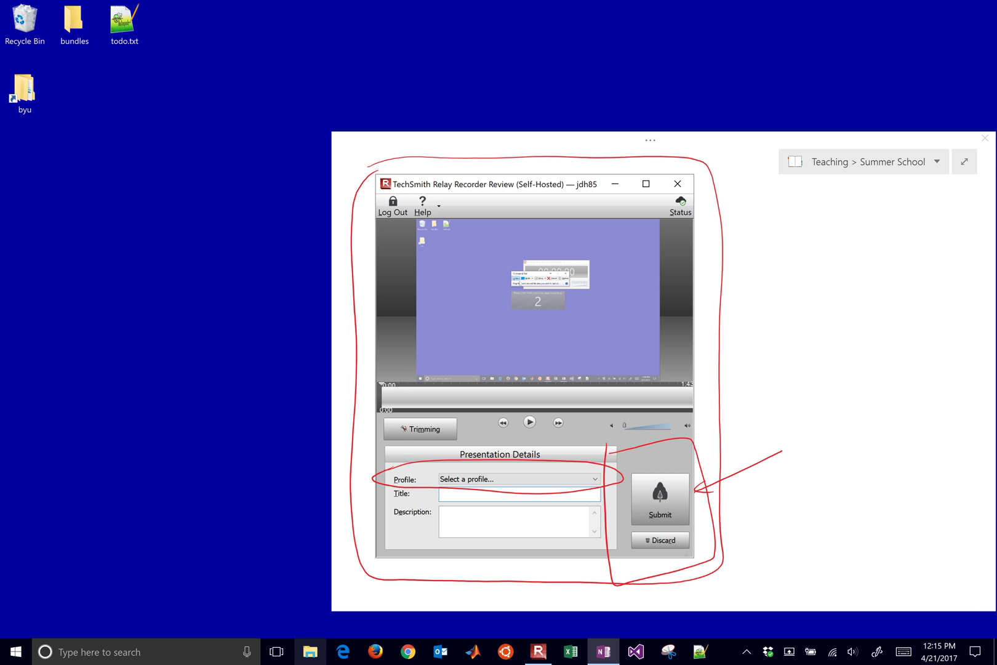
- Open a new File Explorer window at the Windows (C:) drive by entering C: as the address
key("super+e")
left_click(592, 56)
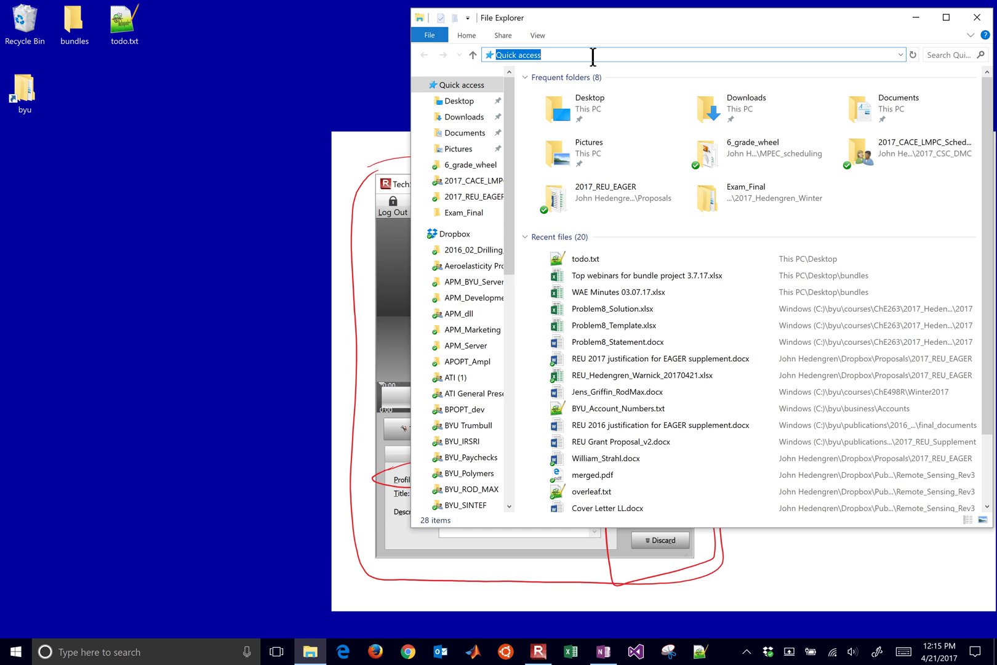
type("C:) >")
key("Return")
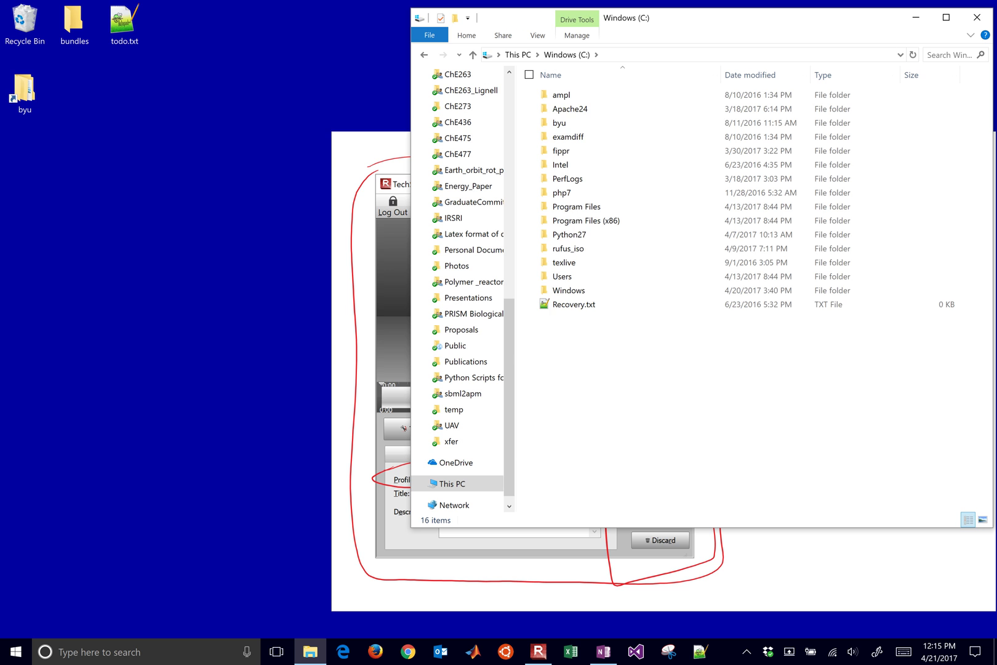
key("u")
key("Return")
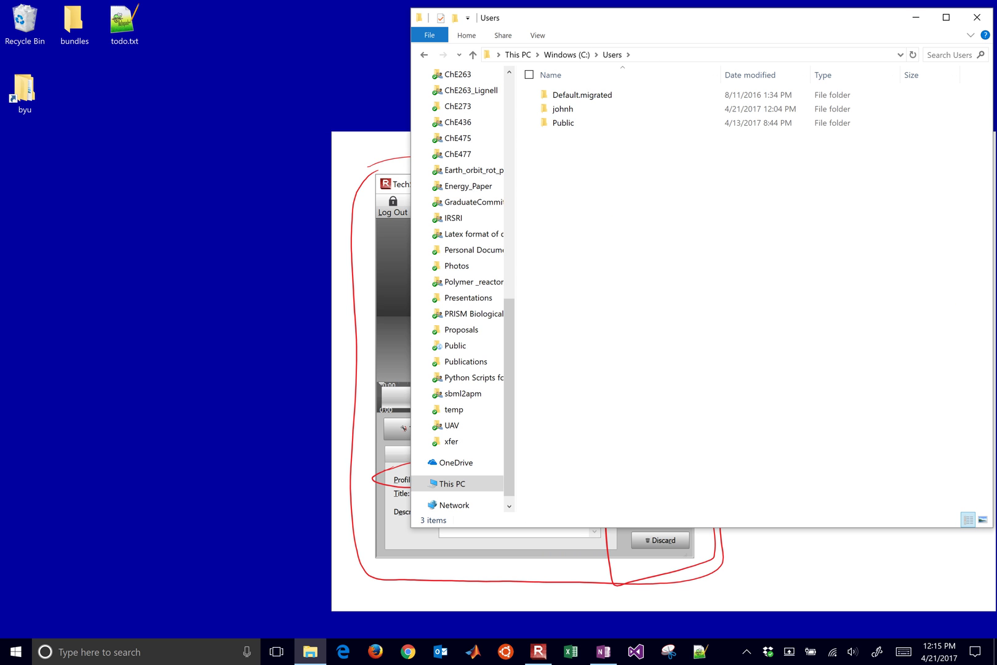
left_click(473, 54)
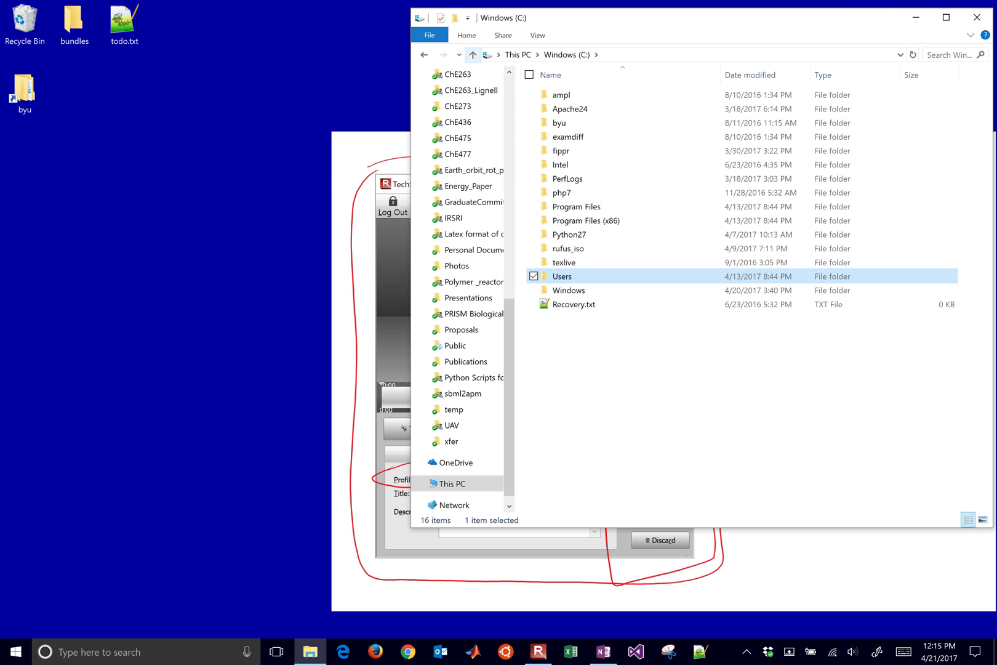
- Show the C: drive as large icons, then open Users and the personal user folder
key("alt+v")
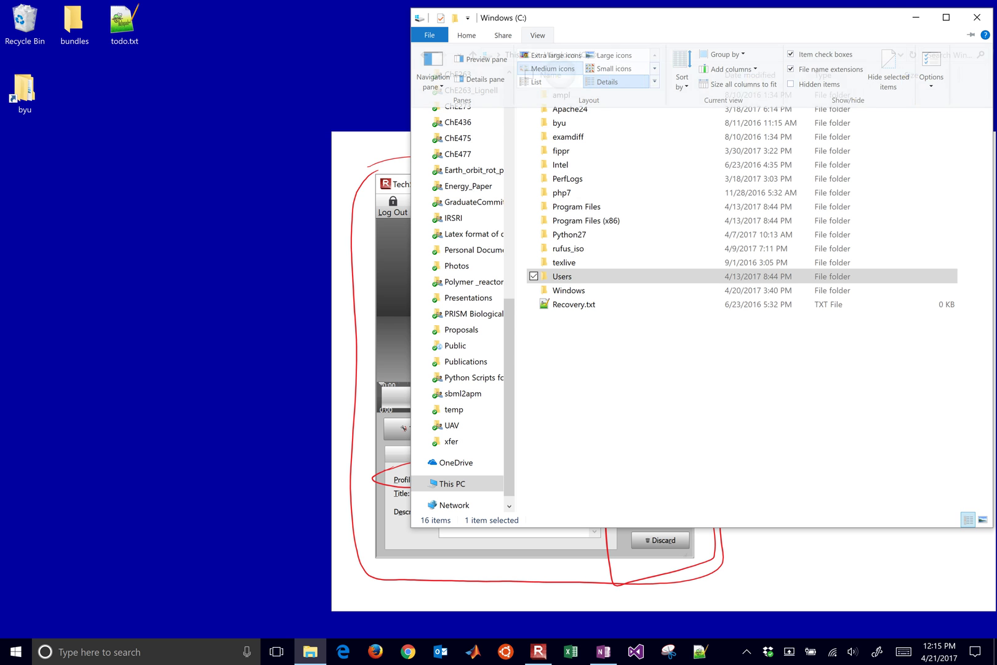
key("ctrl+shift+2")
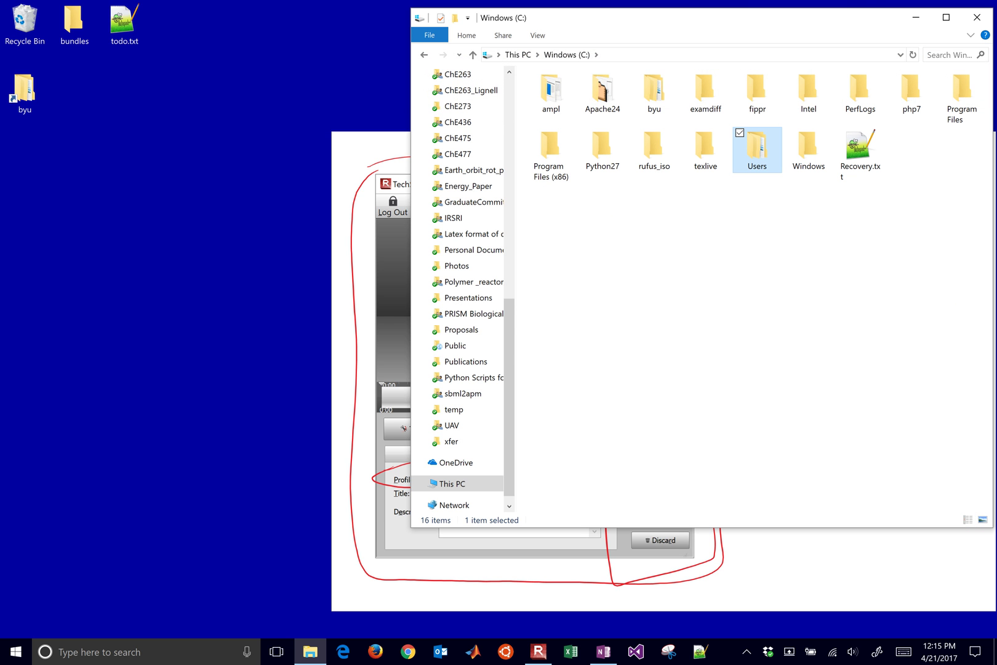
key("alt+v")
key("ctrl+shift+2")
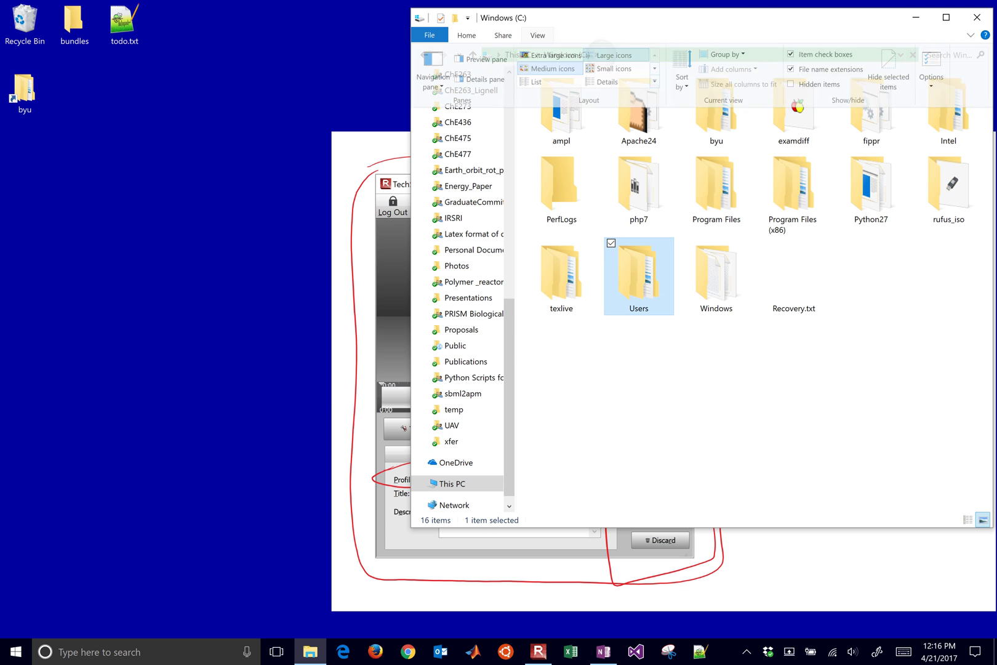
key("ctrl+space")
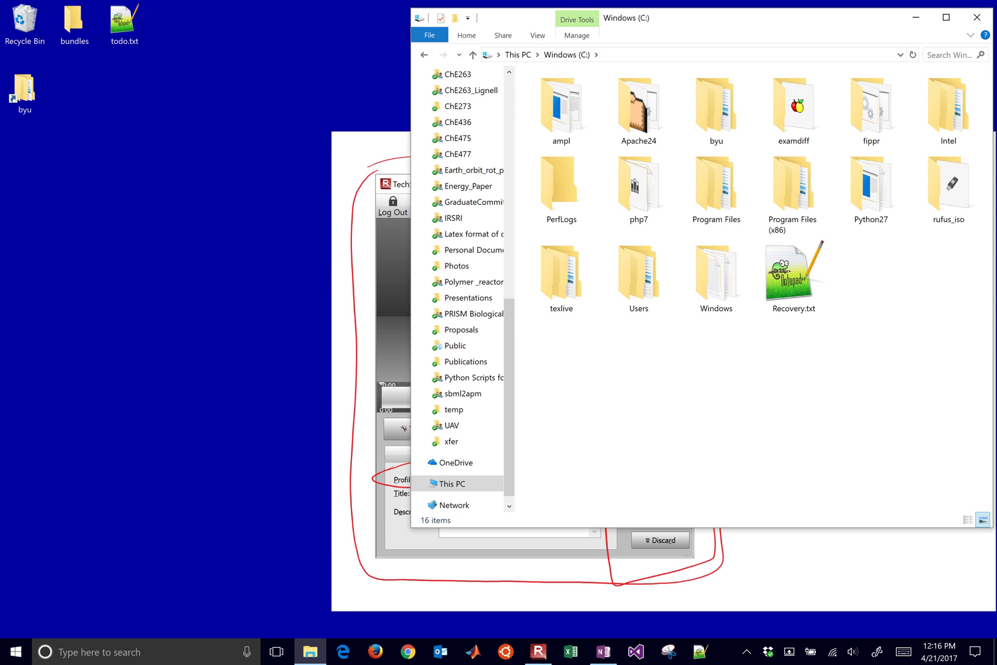
double_click(639, 271)
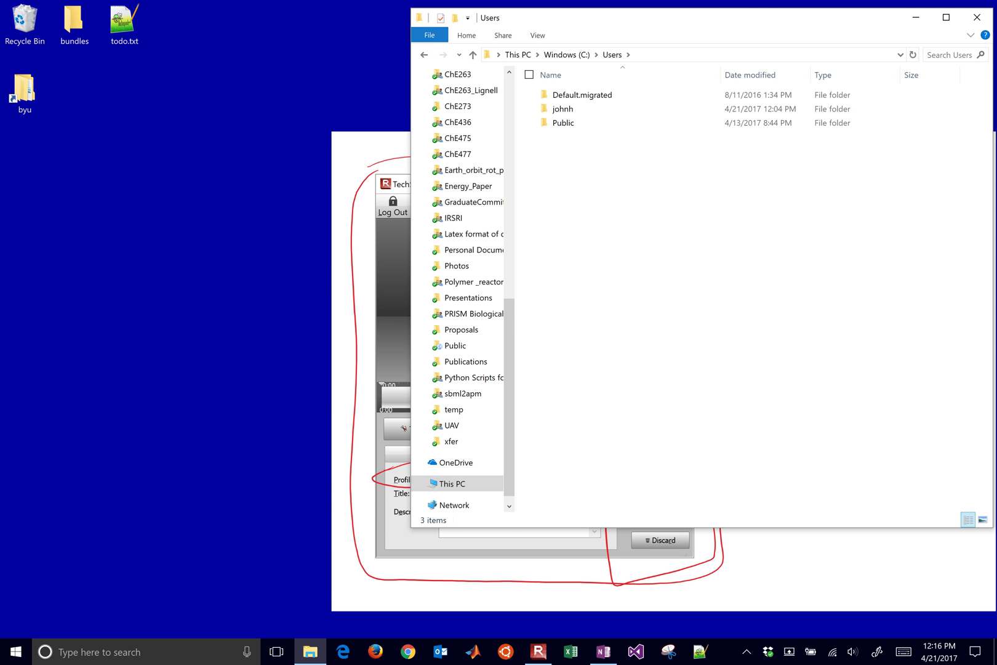
key("j")
key("Return")
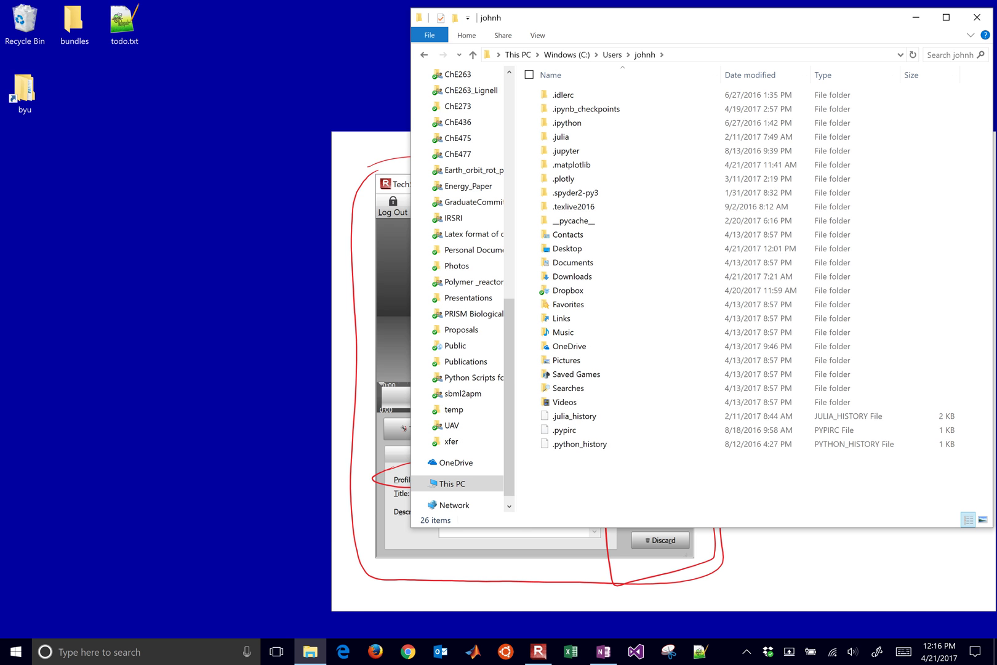
- Append \AppData to the folder path to enter the hidden AppData folder
left_click(698, 53)
left_click(625, 52)
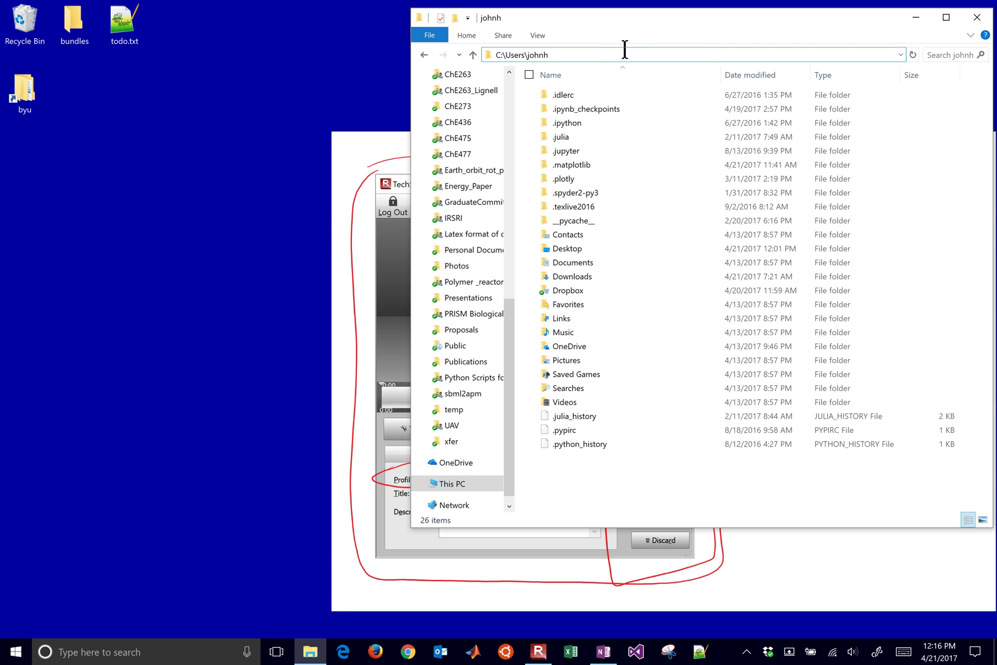
type("\\")
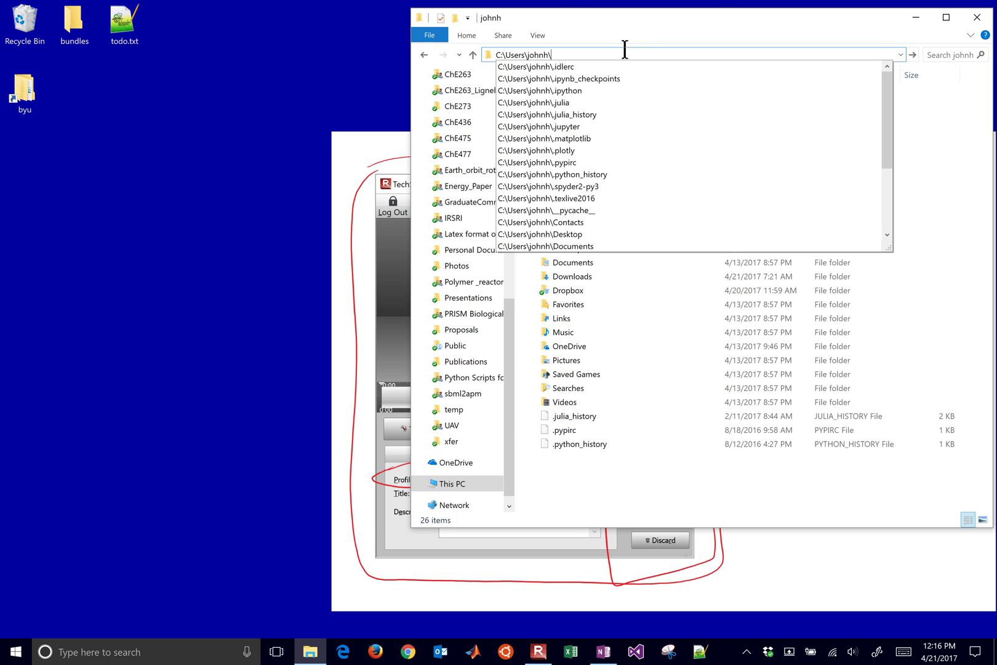
type("App")
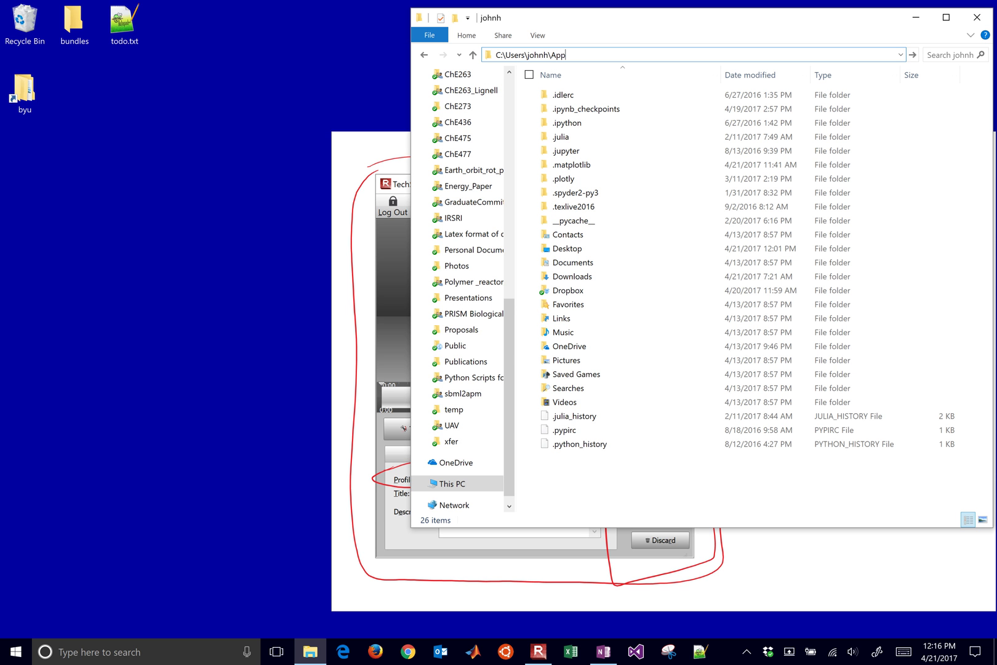
type("Data")
key("Return")
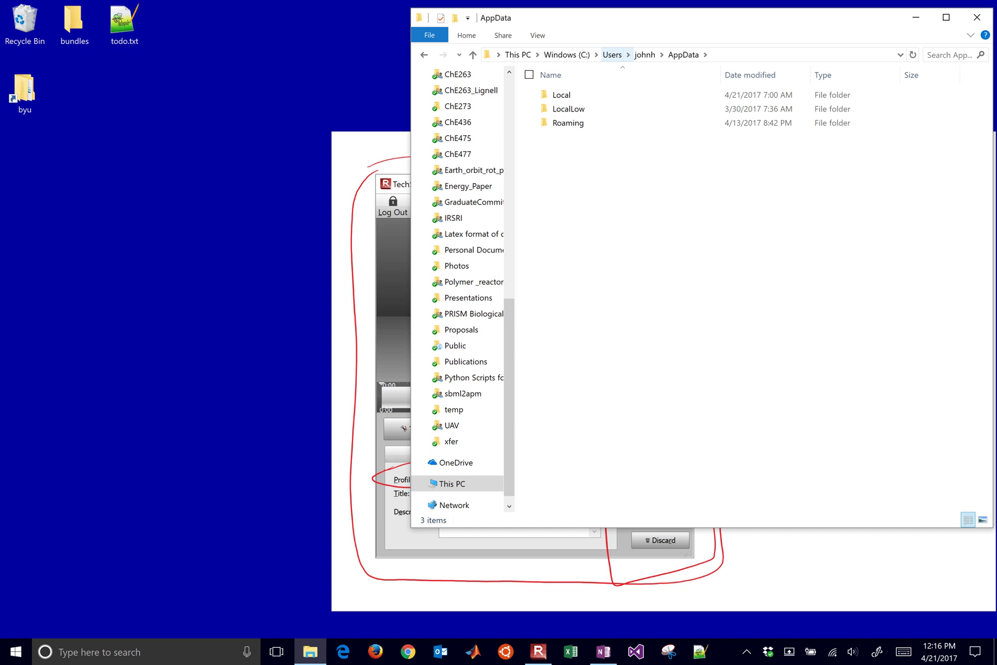
left_click(737, 54)
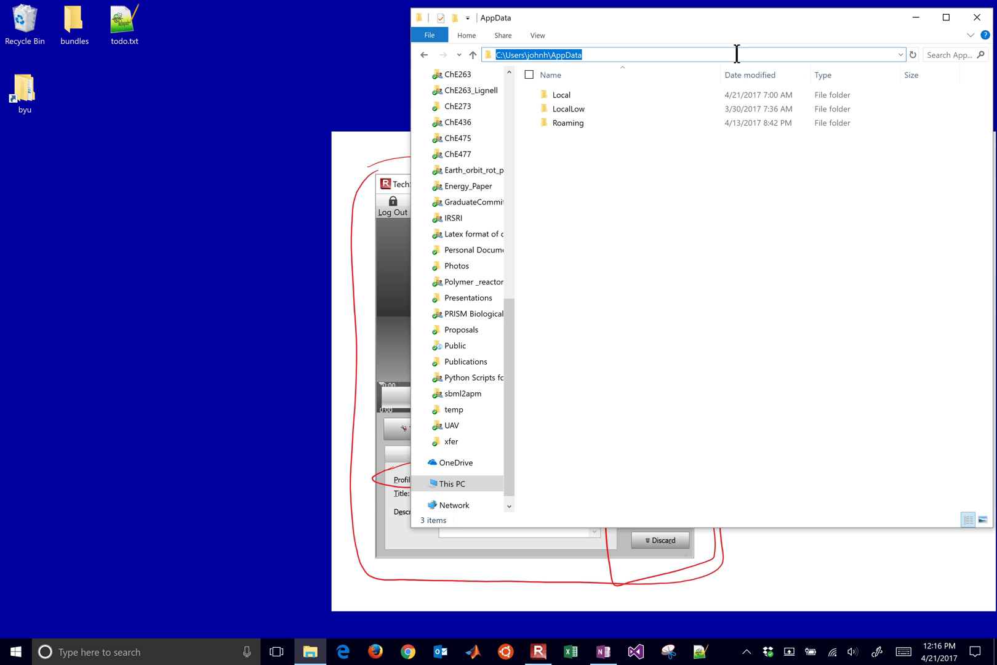
left_click(630, 234)
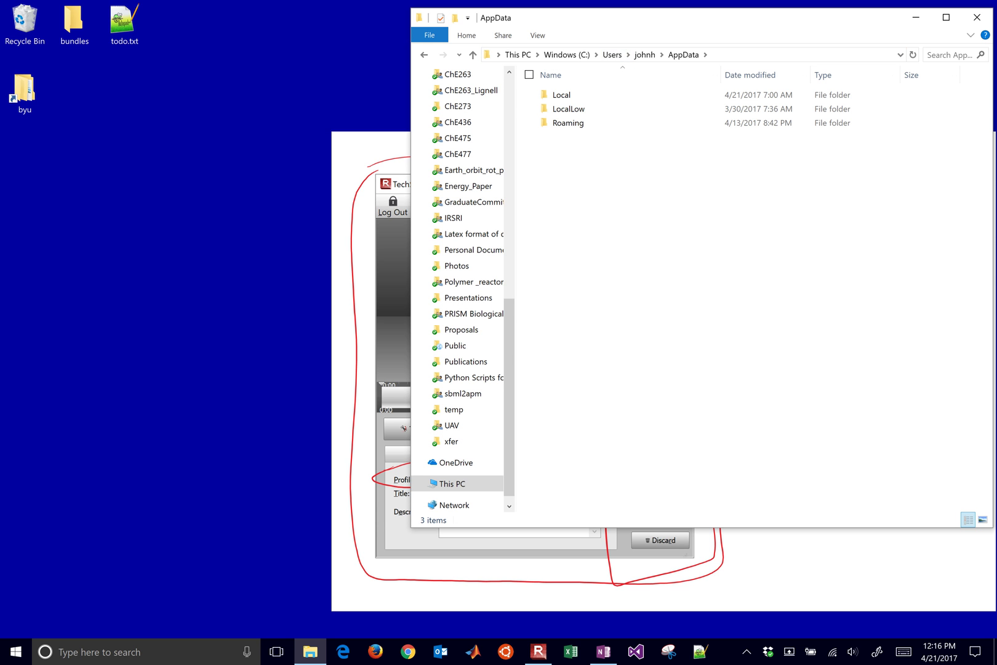
- Switch to large icons and open the Local folder, then the TechSmith folder
left_click(538, 35)
left_click(609, 55)
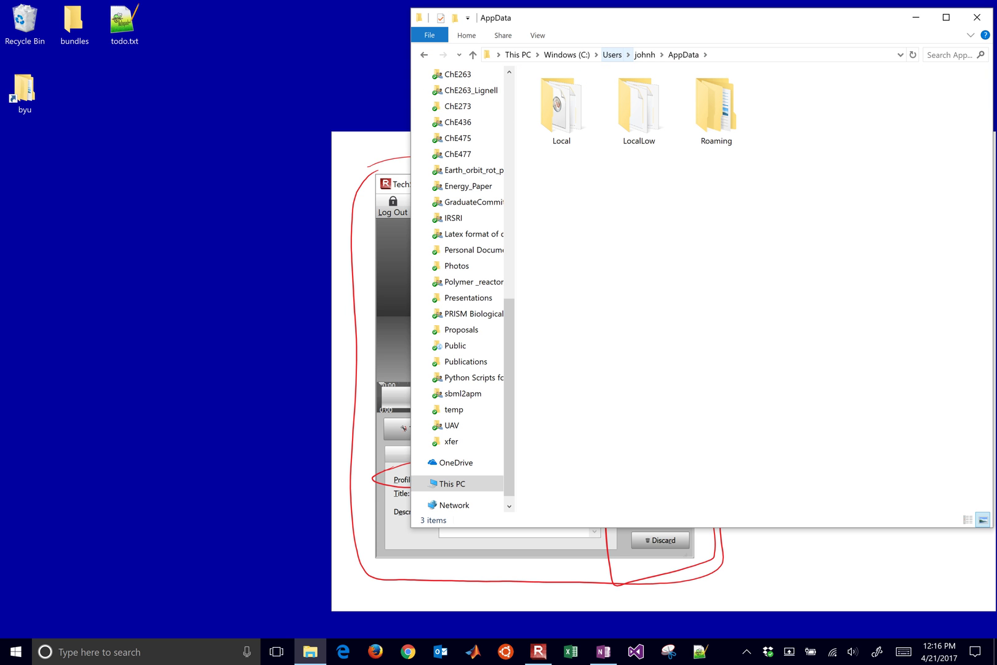
left_click(657, 219)
double_click(561, 107)
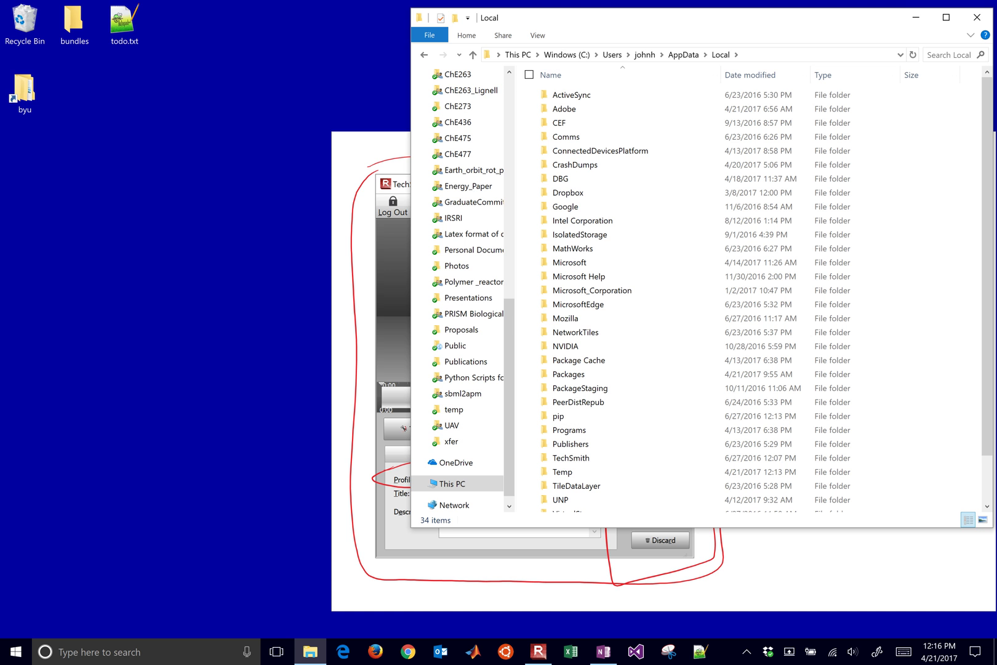
left_click(538, 35)
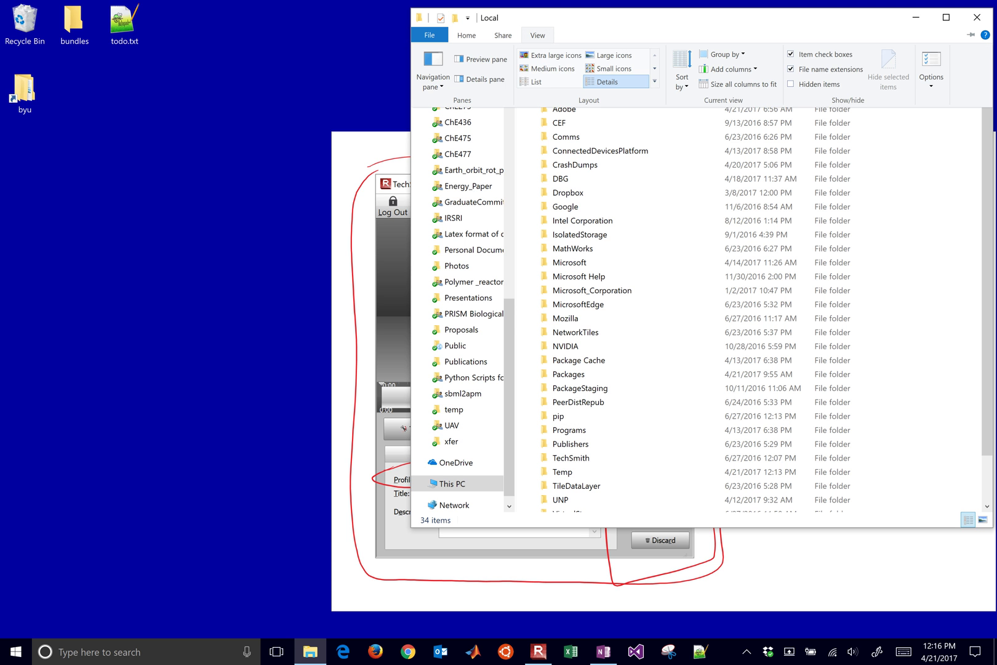
left_click(610, 55)
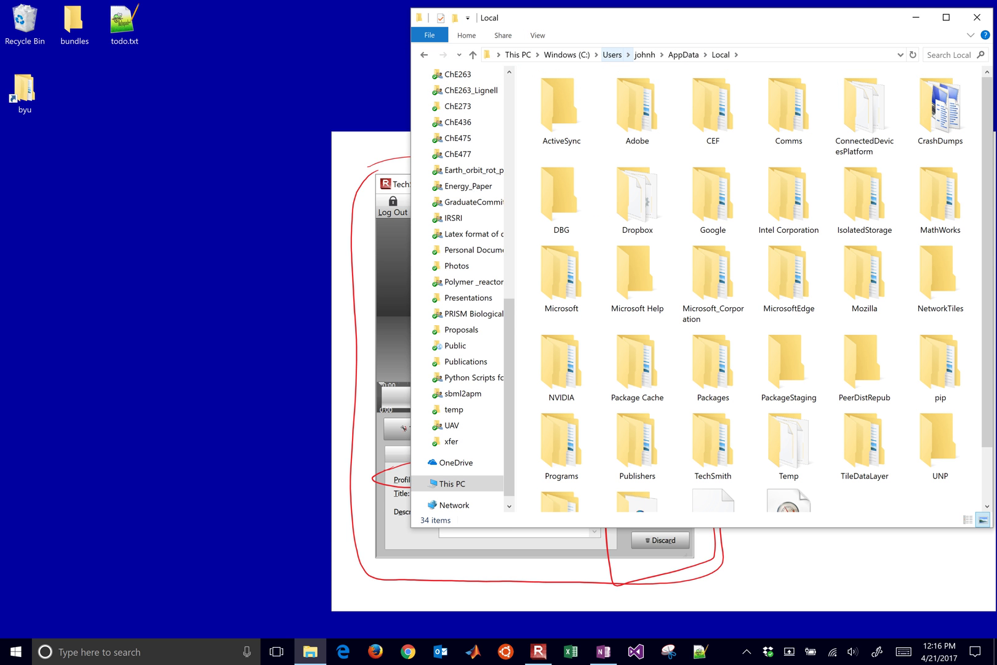
left_click(713, 443)
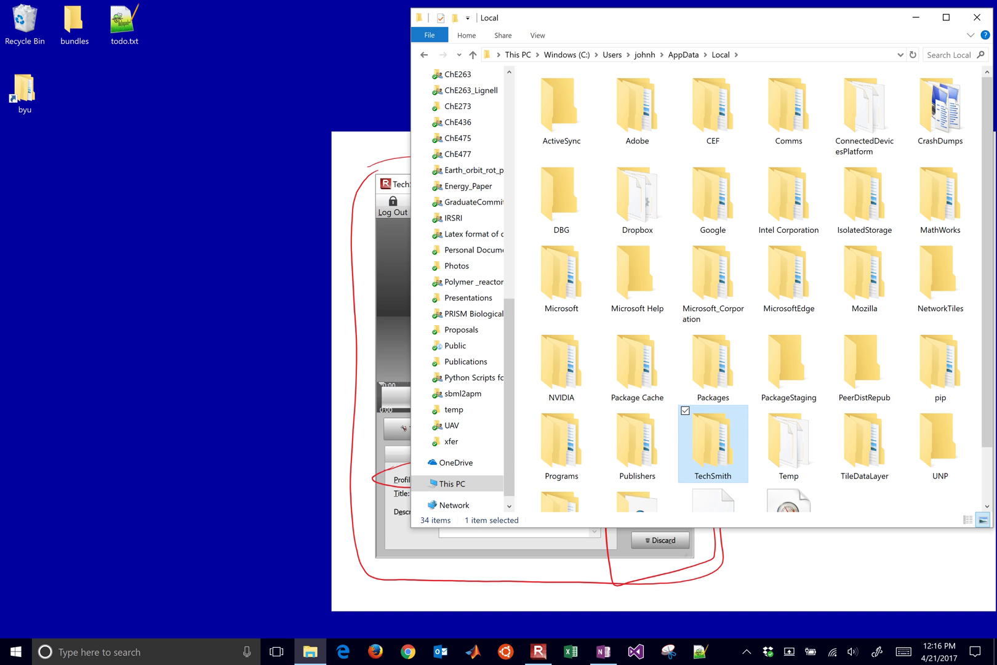
key("Return")
- Open TechSmith Recorder, then its Recordings folder, viewing each as large icons
left_click(537, 35)
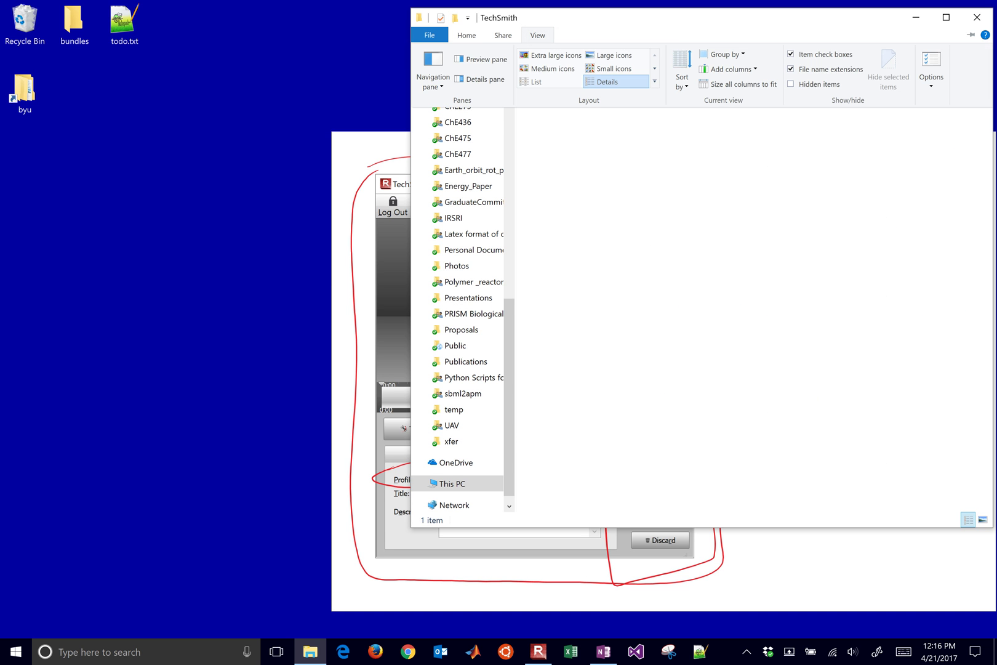
left_click(613, 55)
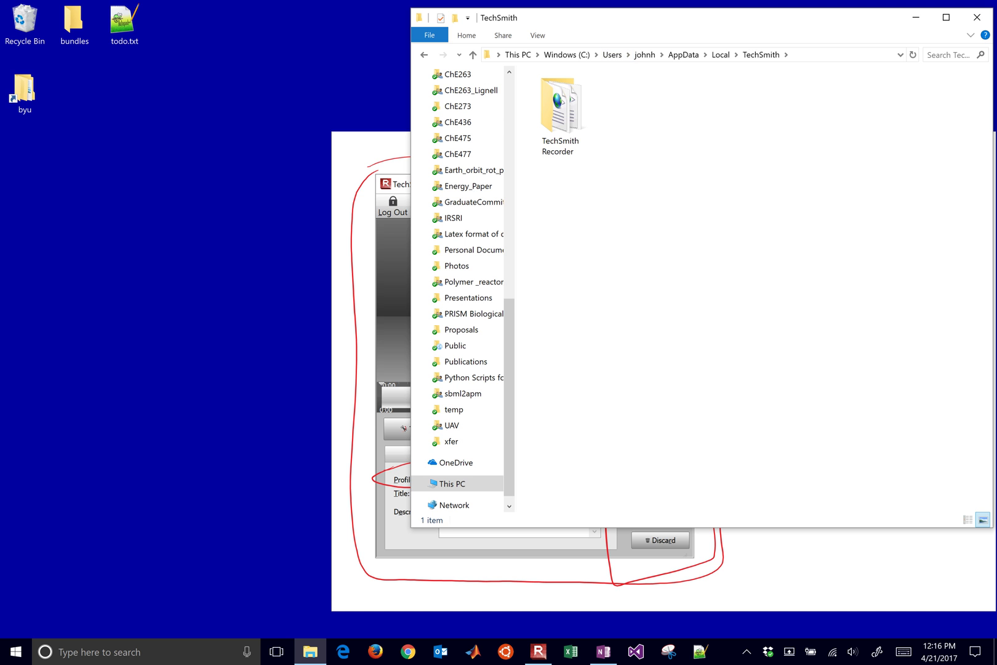
double_click(560, 111)
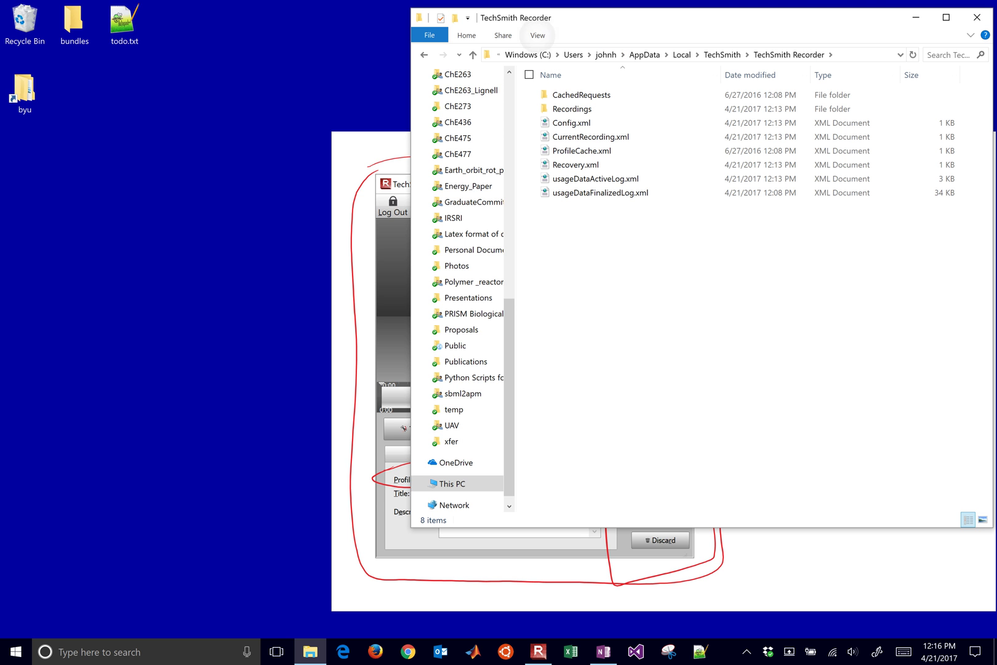
left_click(537, 35)
left_click(612, 54)
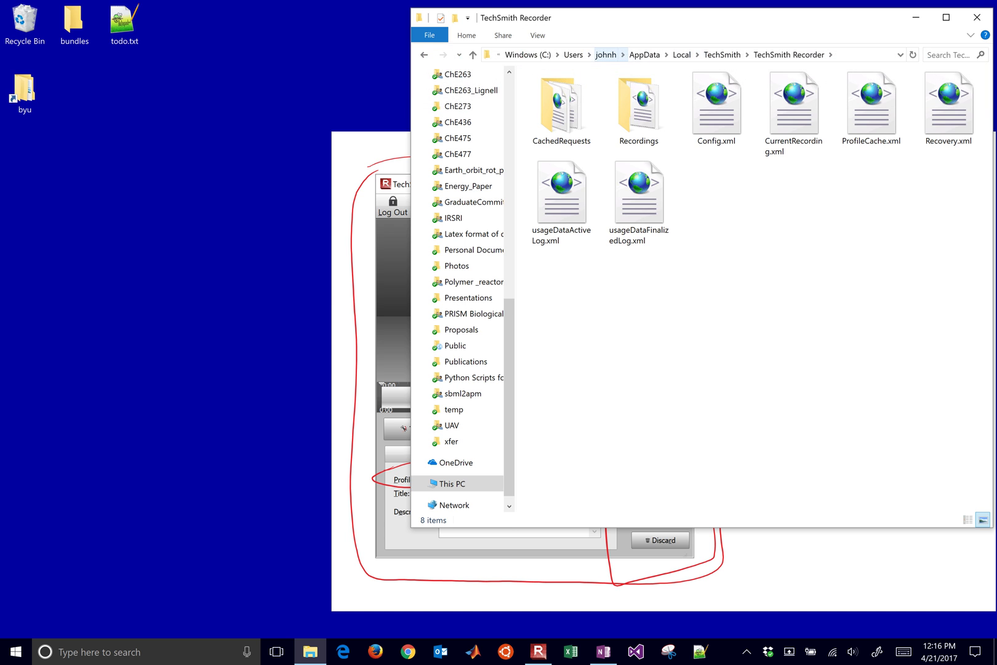
double_click(640, 104)
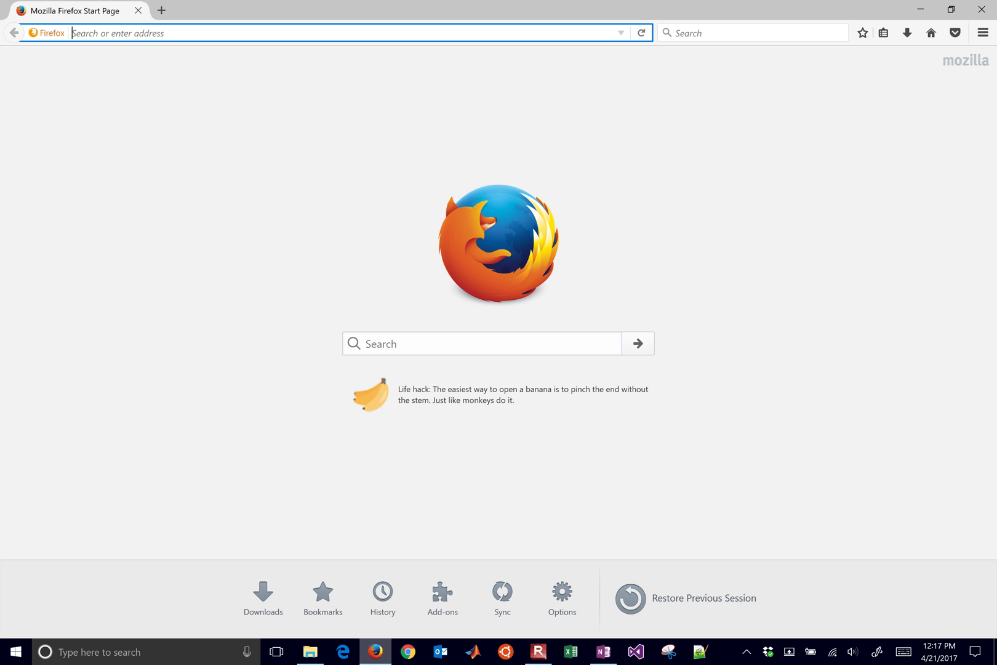
- Search for apmonitorcom, open the APMonitor.com YouTube channel, and go to its Upload page
type("you")
key("BackSpace")
key("BackSpace")
key("BackSpace")
key("BackSpace")
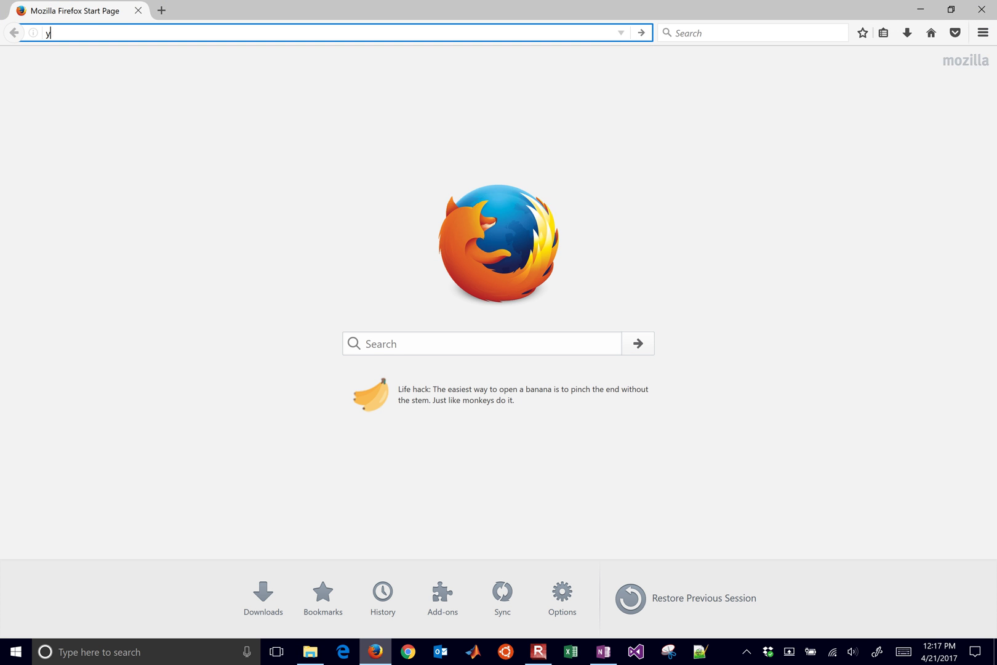
type("apmon")
key("End")
key("BackSpace")
key("BackSpace")
key("BackSpace")
key("BackSpace")
key("BackSpace")
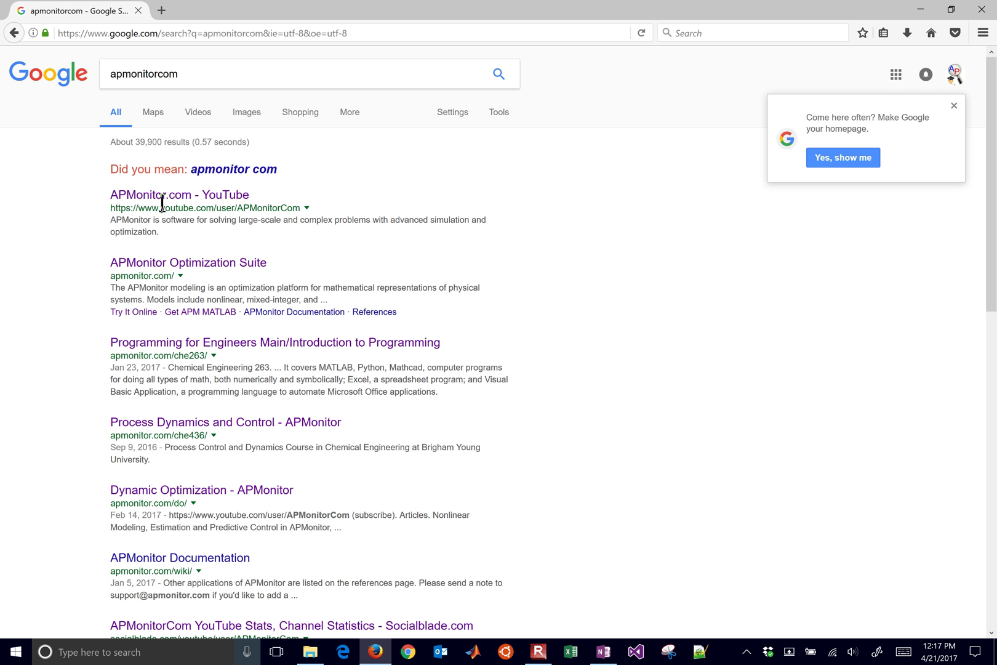
left_click(162, 200)
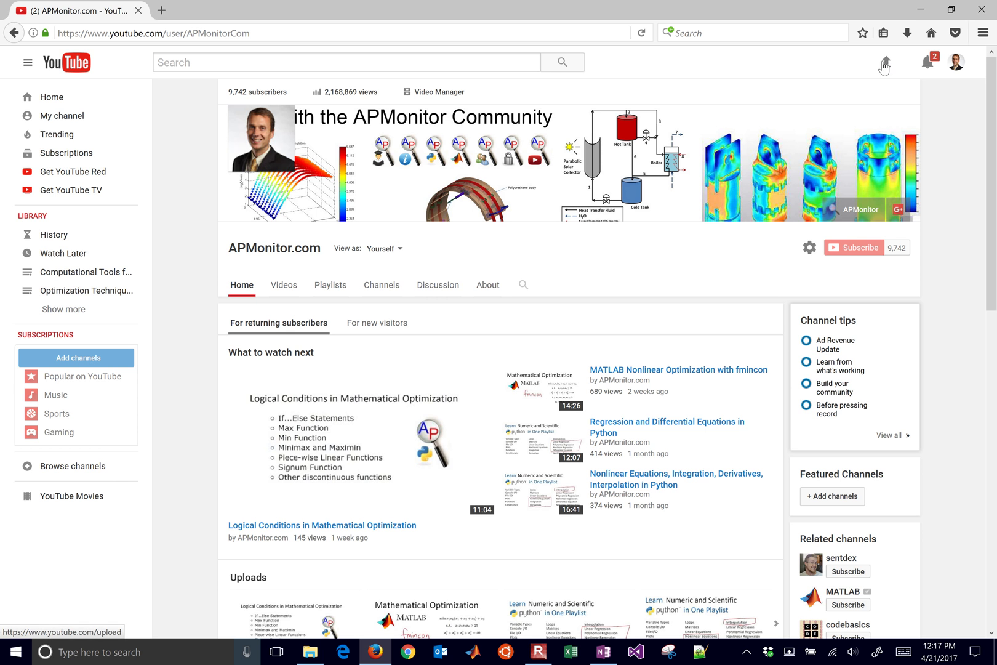
left_click(887, 64)
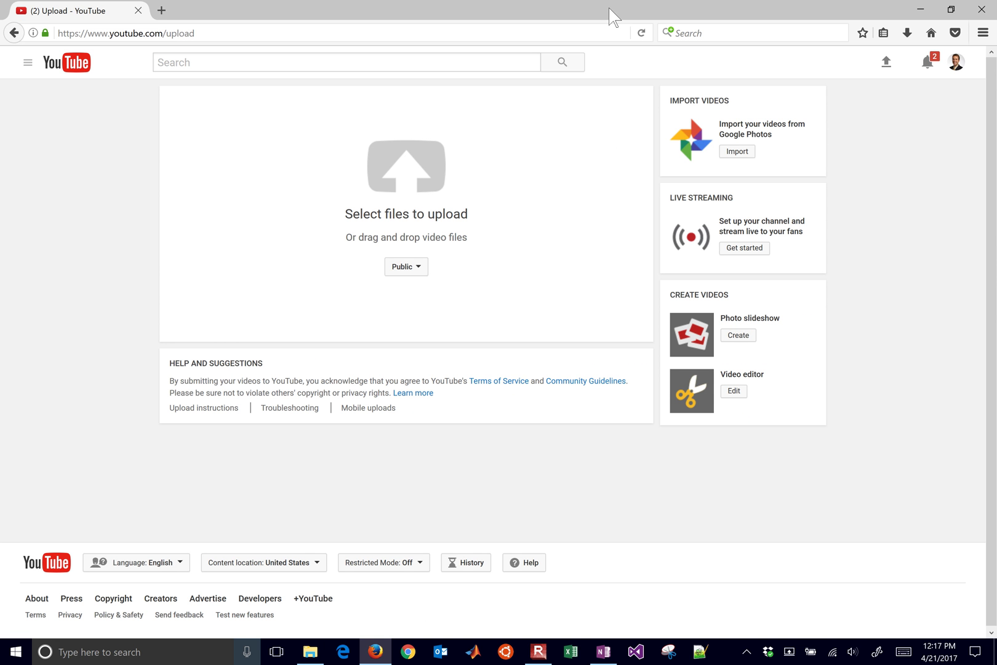
- Un-maximize the Firefox window, move it higher, then minimize it
left_click_drag(608, 7, 395, 180)
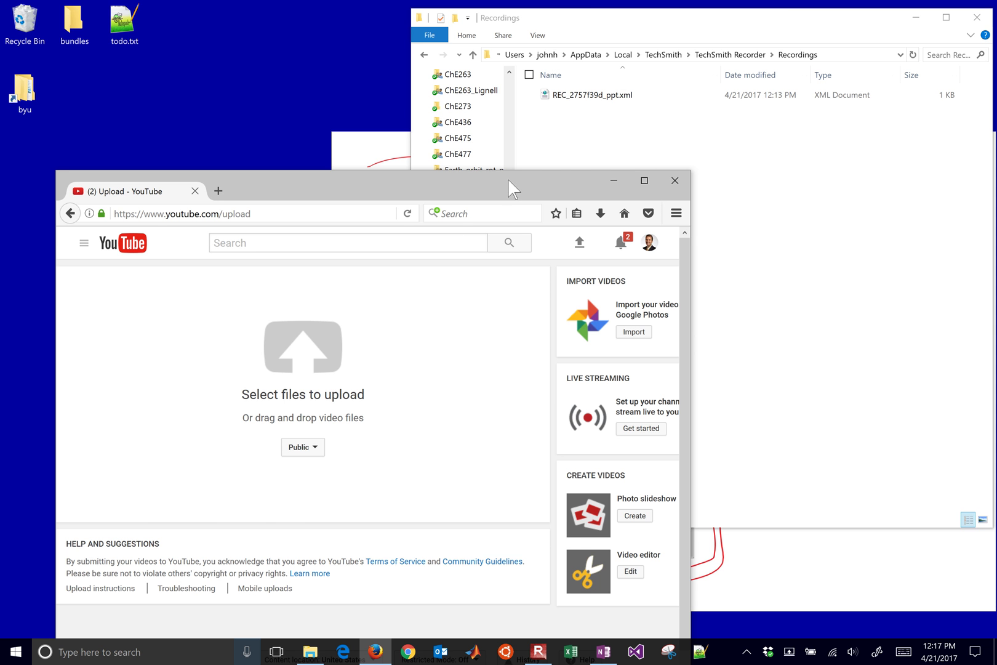
left_click_drag(508, 179, 557, 56)
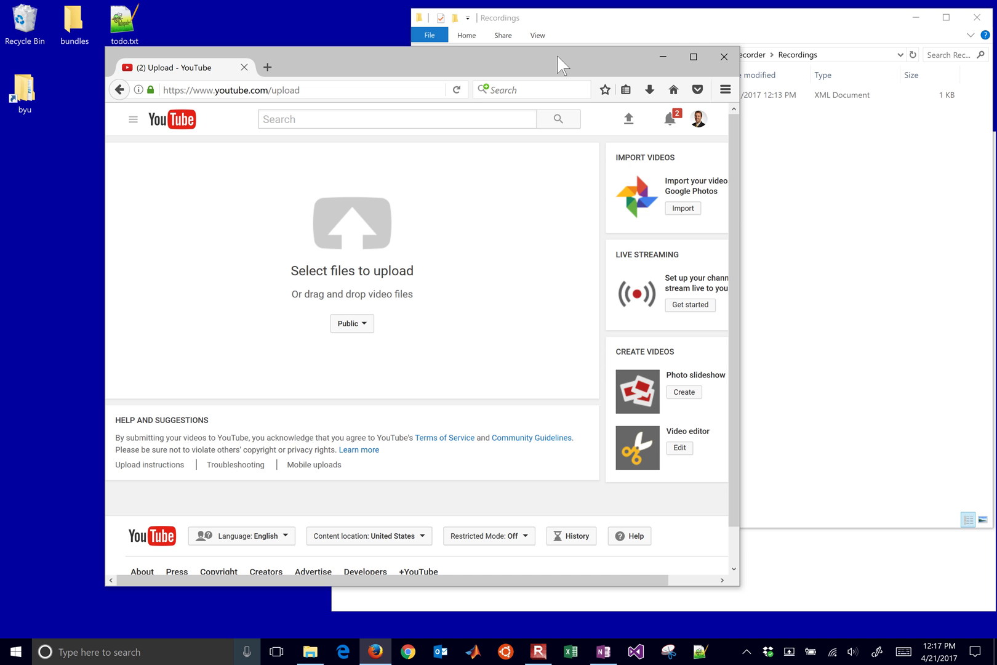
left_click(662, 57)
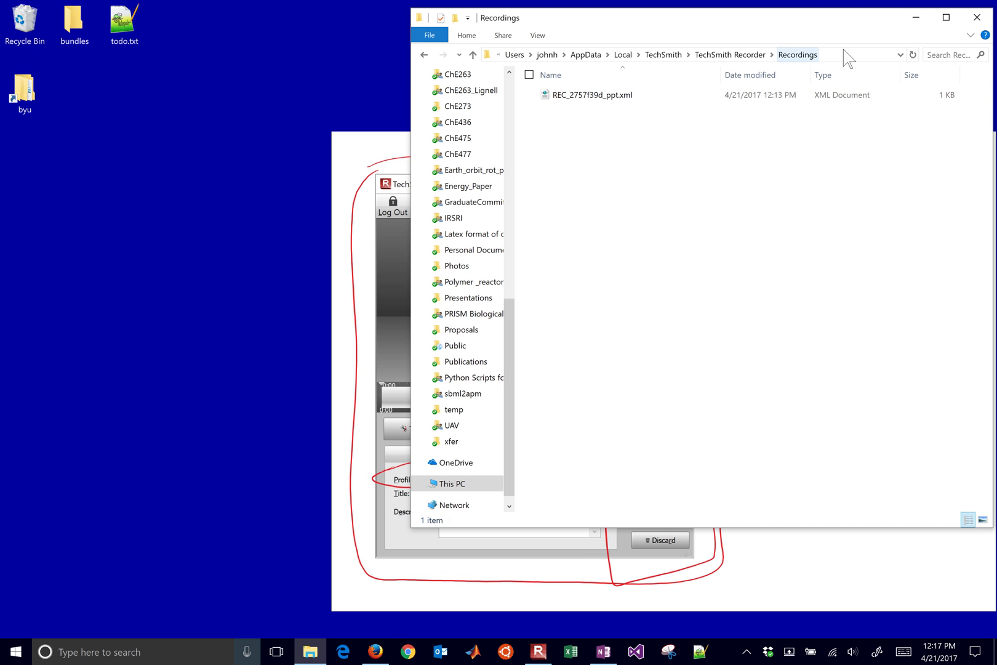
- Minimize Explorer, launch Edge, and go to camtasiarelay.byu.edu for the Relay sign-in page
left_click(917, 18)
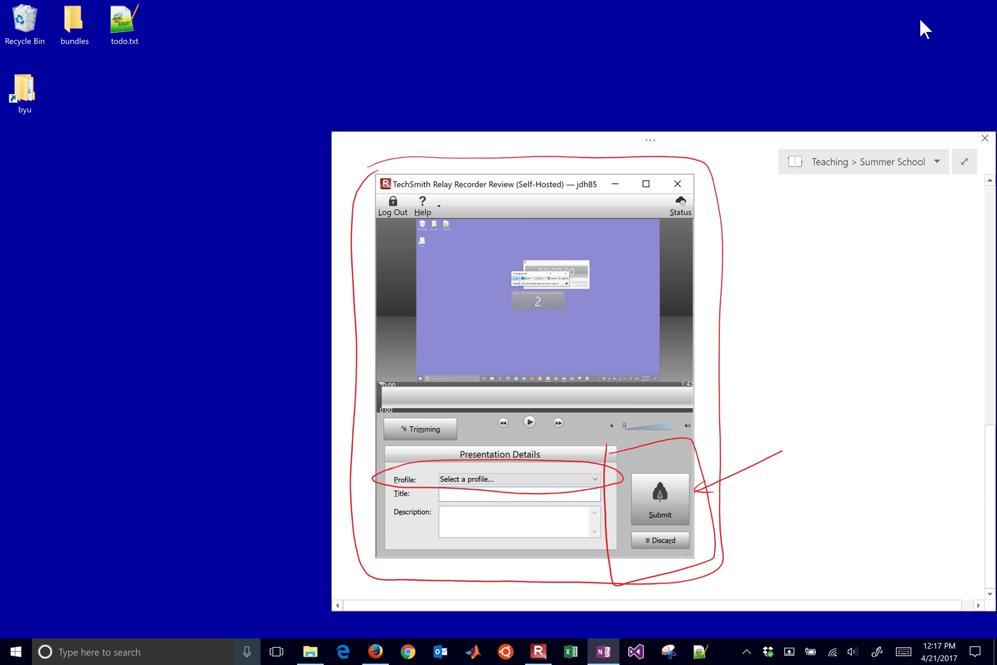
left_click(343, 651)
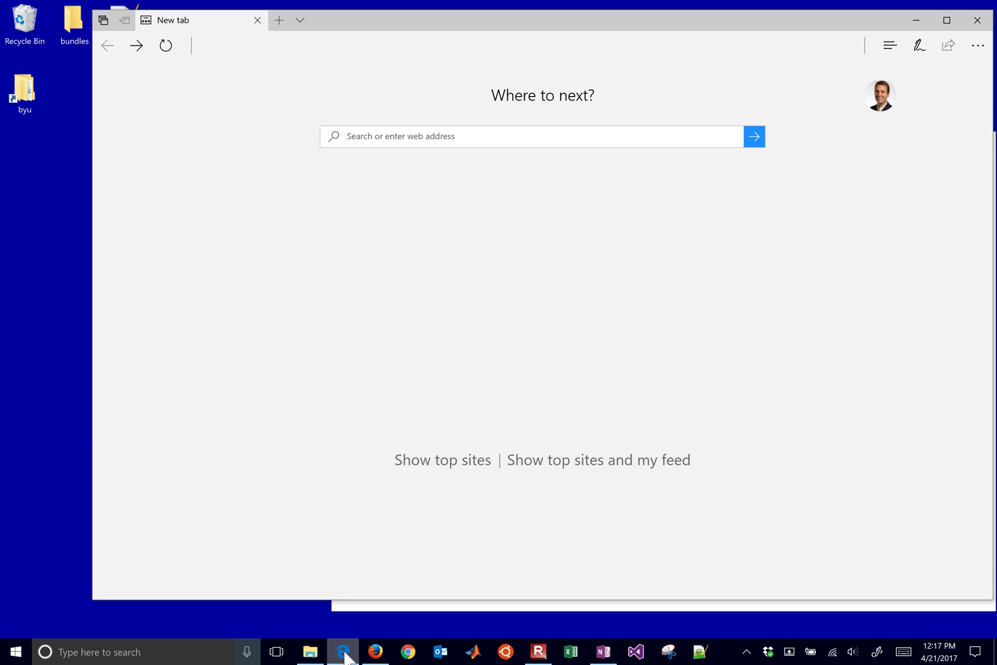
type("camtasiarelay.byu.edu/")
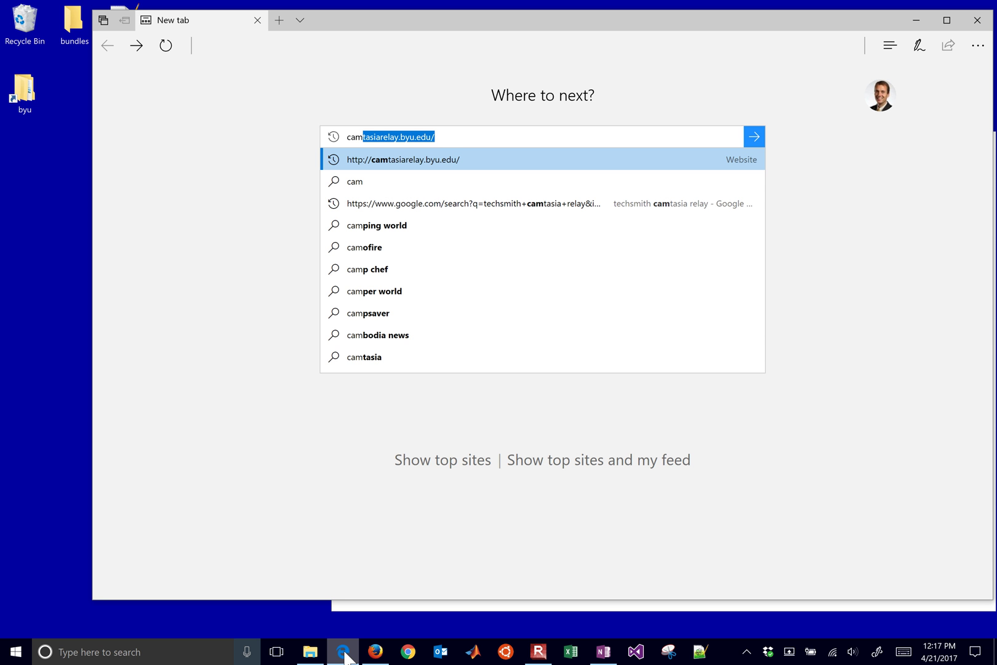
key("Return")
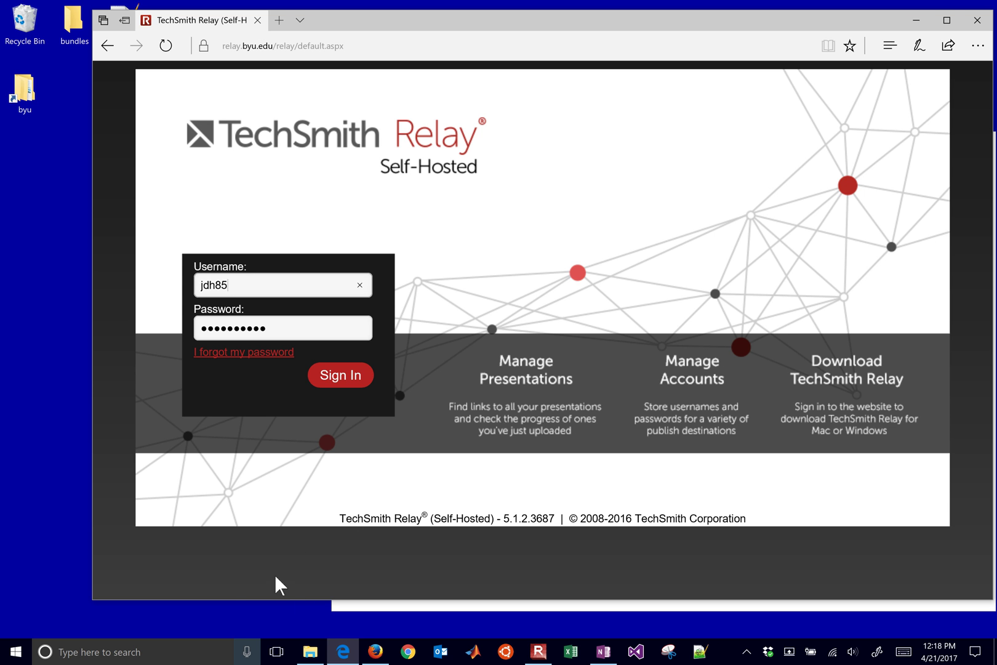
- Sign in to TechSmith Relay and open the Client Downloads page
left_click(342, 379)
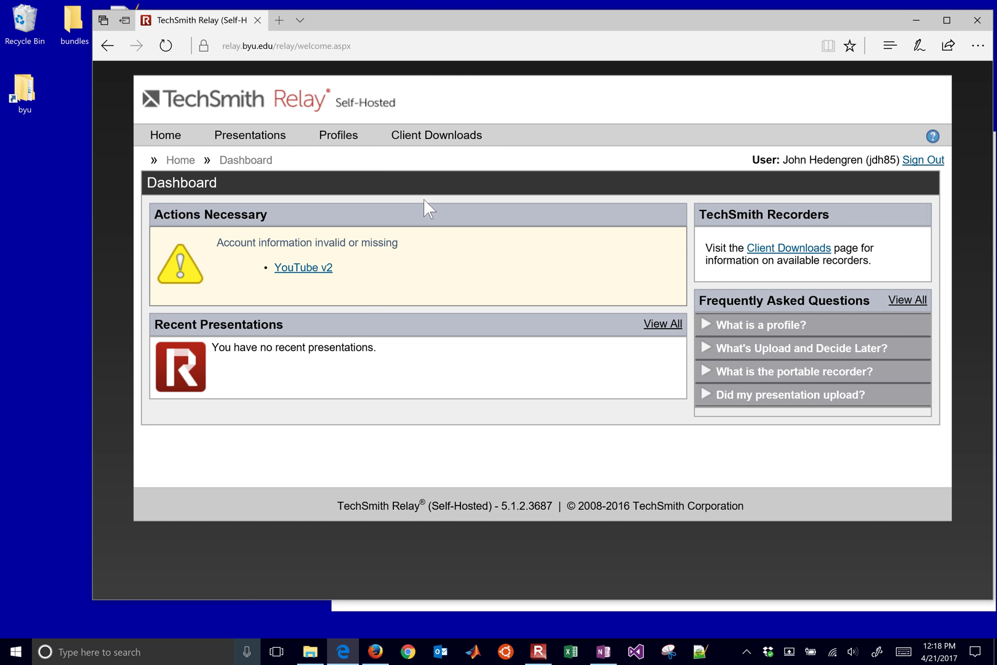
left_click(452, 129)
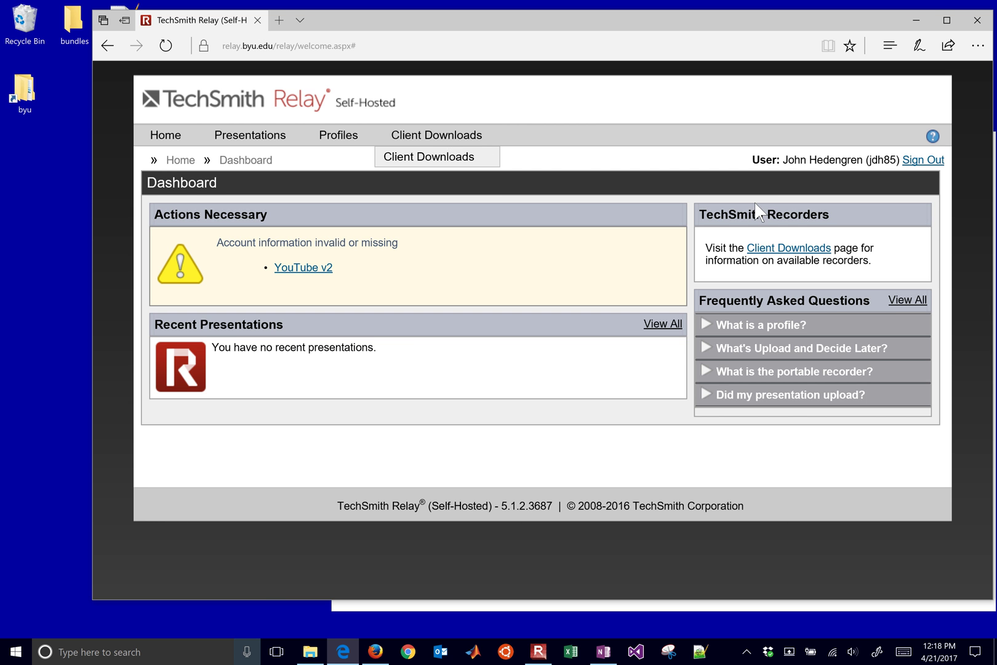
right_click(783, 252)
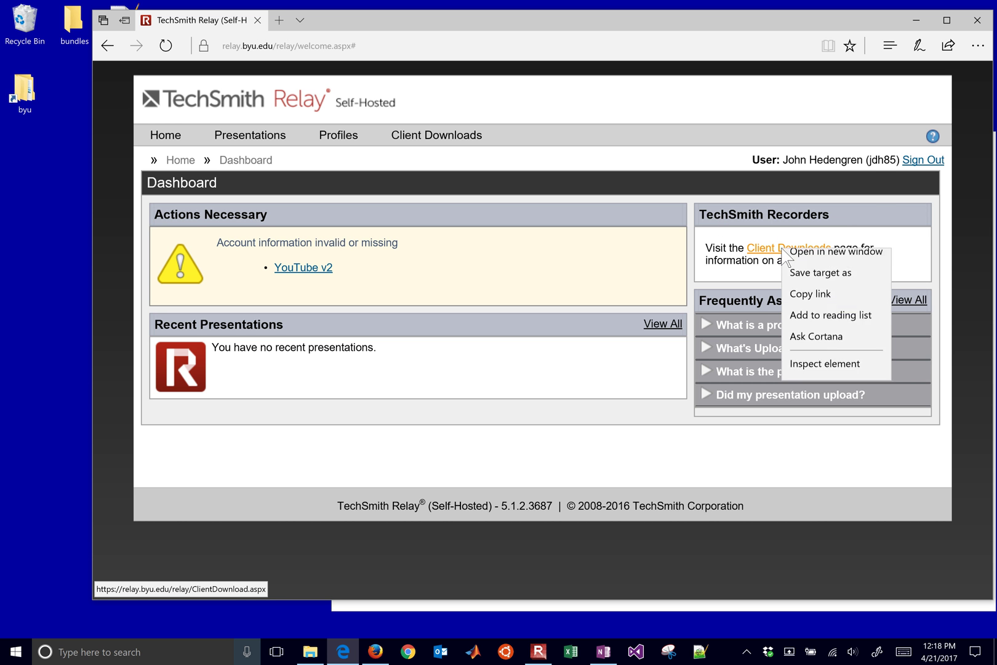
left_click(781, 248)
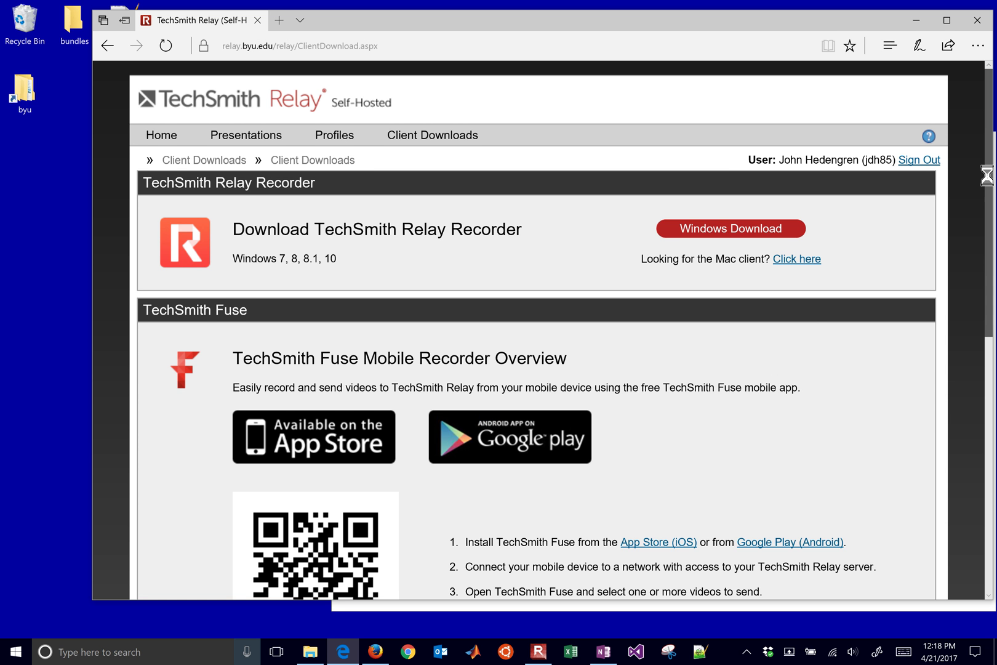
- Scroll through the Client Downloads page, then minimize Edge to reveal the annotated recorder screenshot
left_click_drag(988, 178, 994, 459)
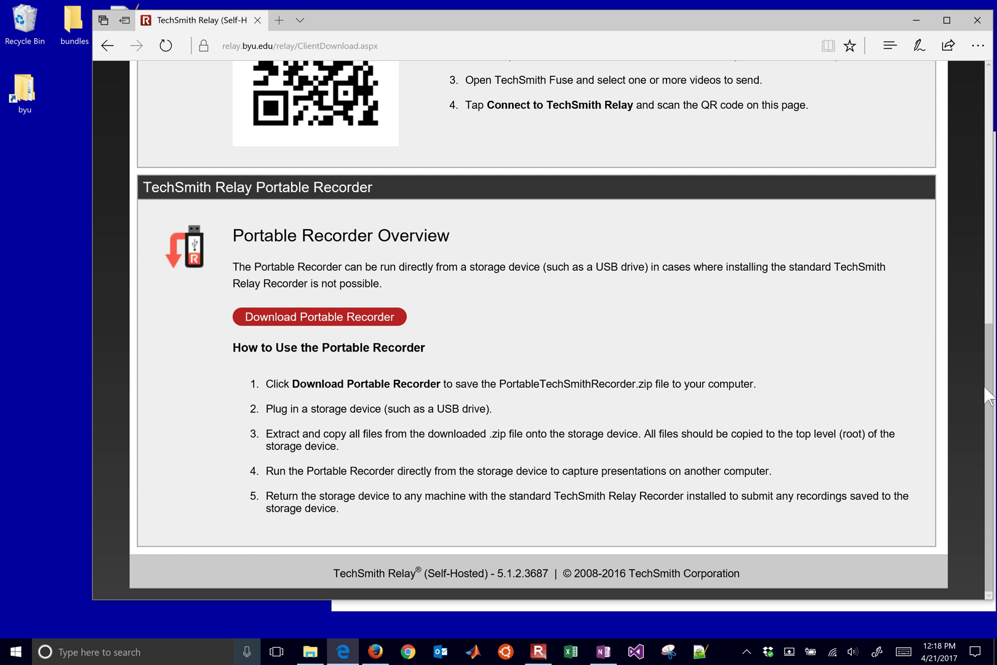
left_click_drag(988, 397, 958, 176)
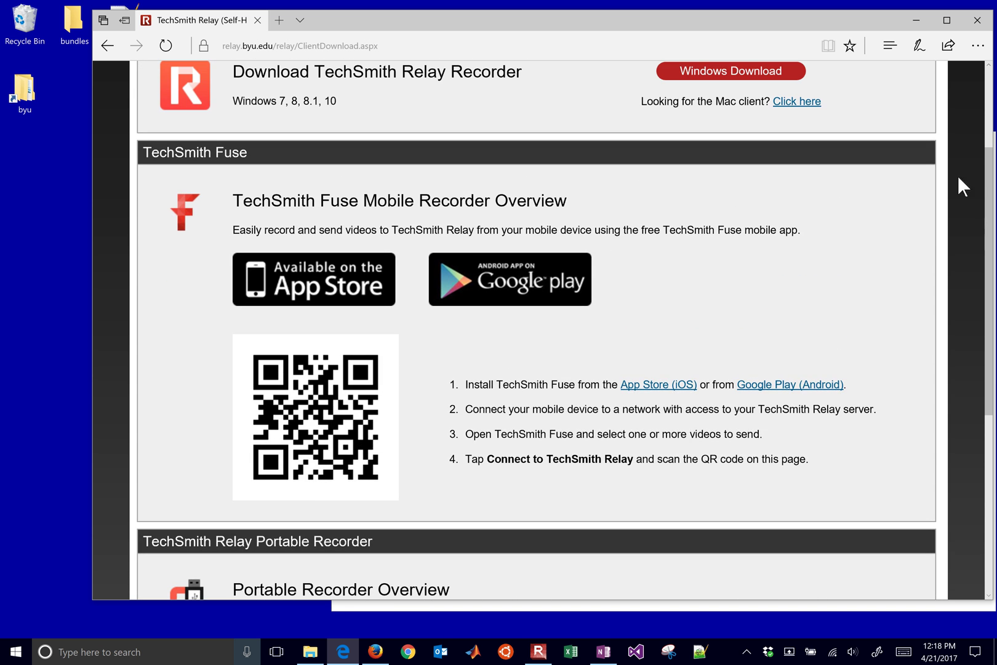
left_click(916, 20)
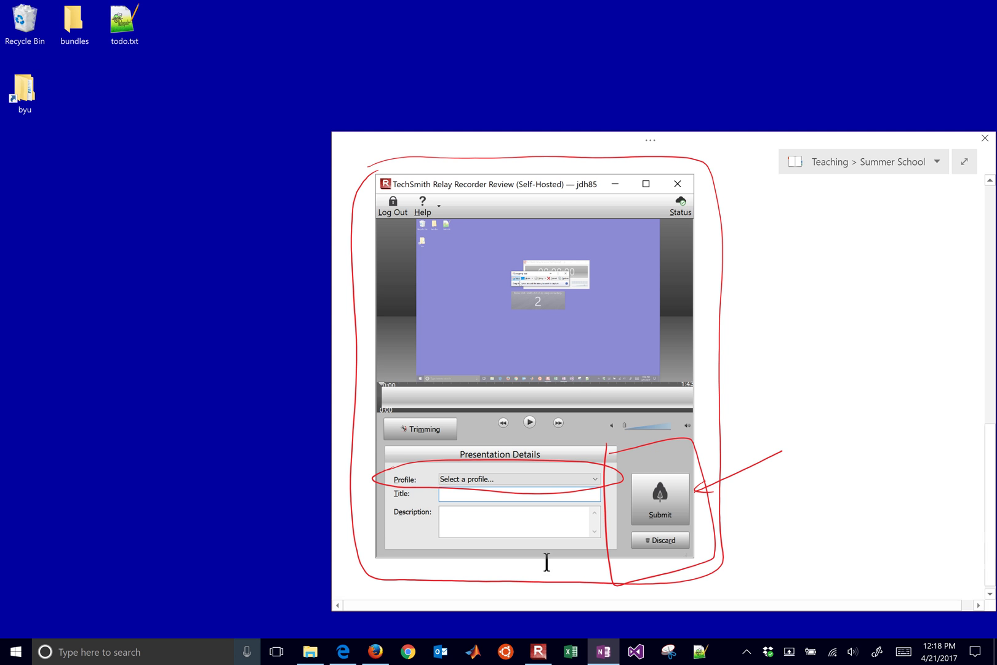
- Bring back the TechSmith Recorder Recordings folder and show its full AppData path as text
left_click(312, 655)
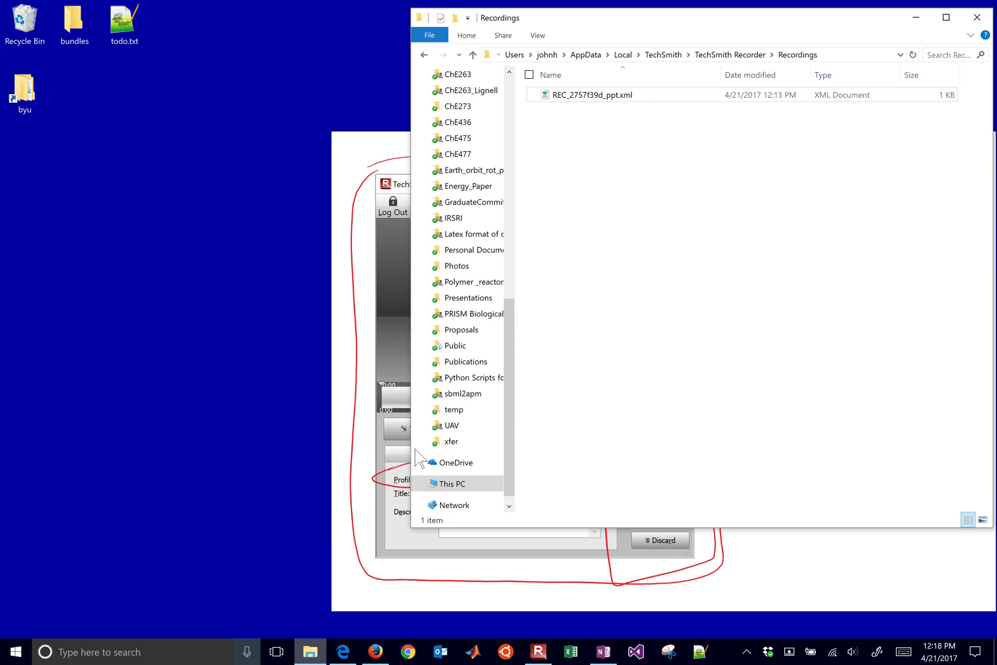
left_click(858, 55)
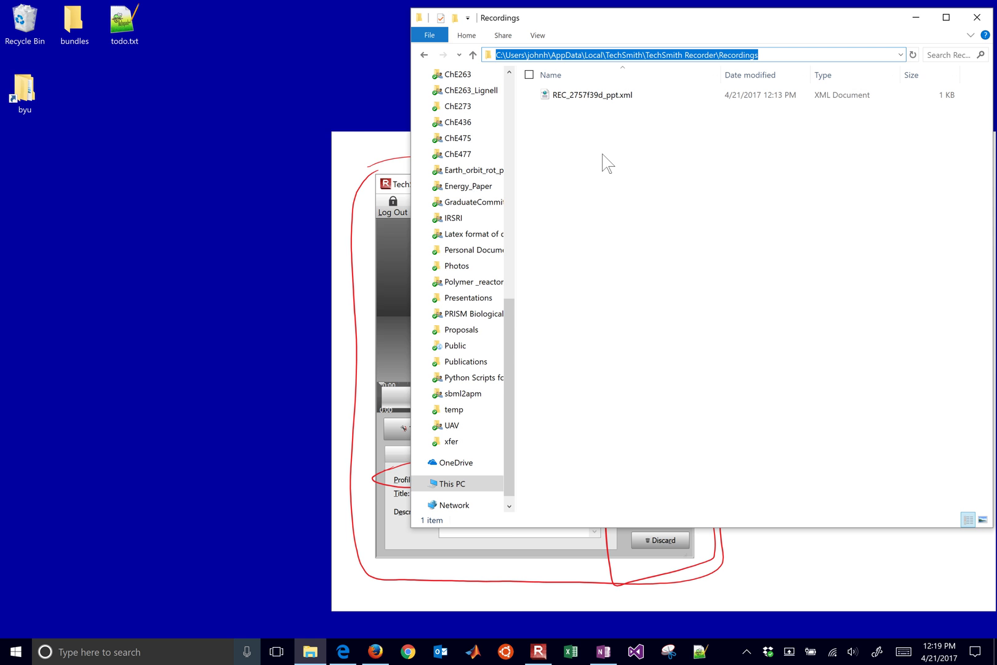
- Restore the running TechSmith Relay Recorder window from the taskbar, showing its 00:06:12 timer
left_click(541, 656)
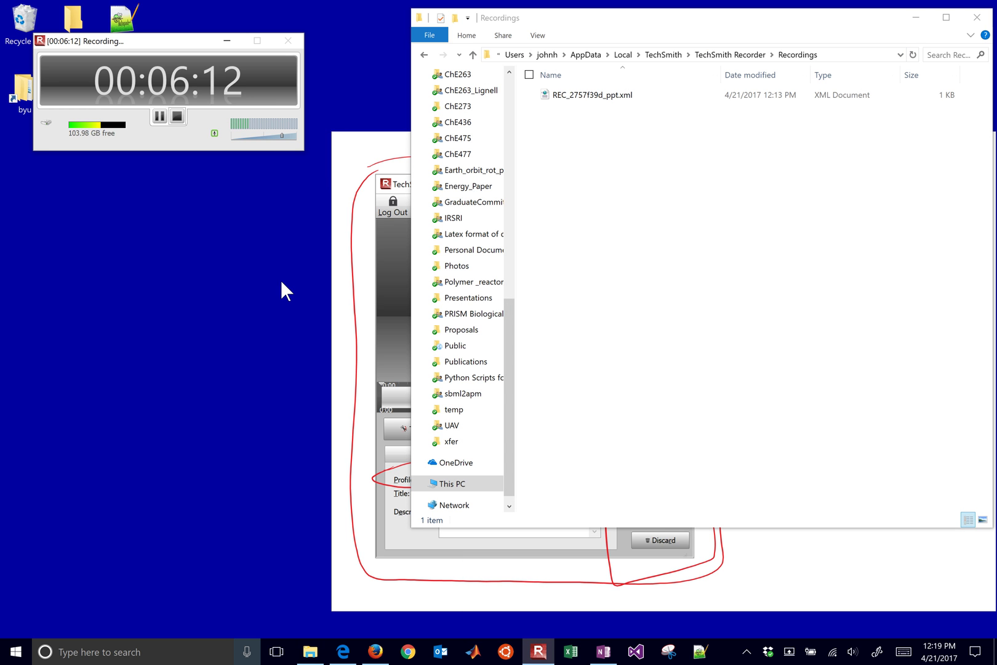